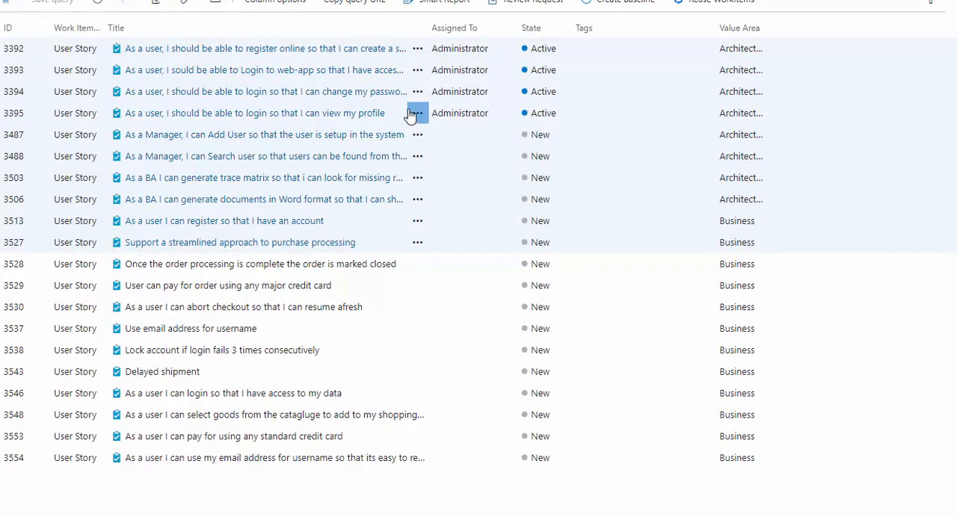
Switch from the User Stories query to the Epics backlog and expand all epics down to their user stories.
click(417, 113)
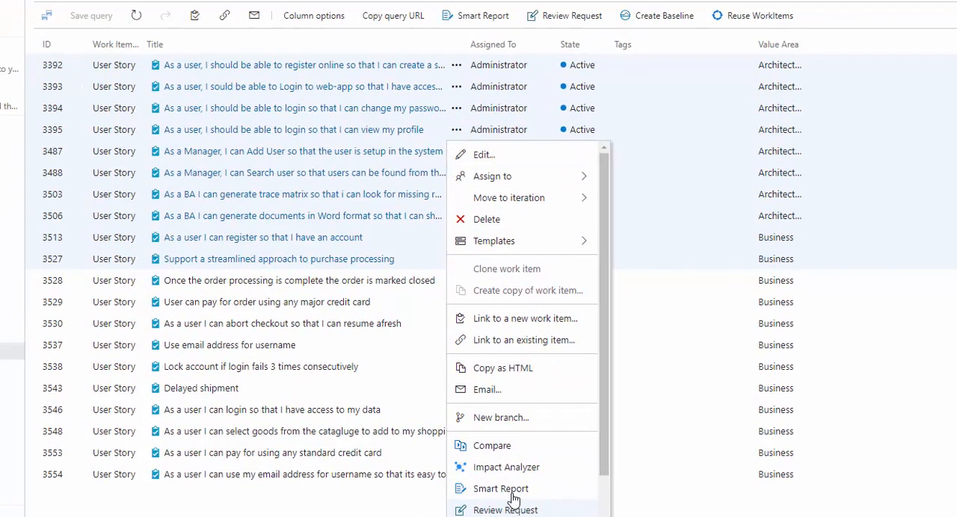
click(725, 78)
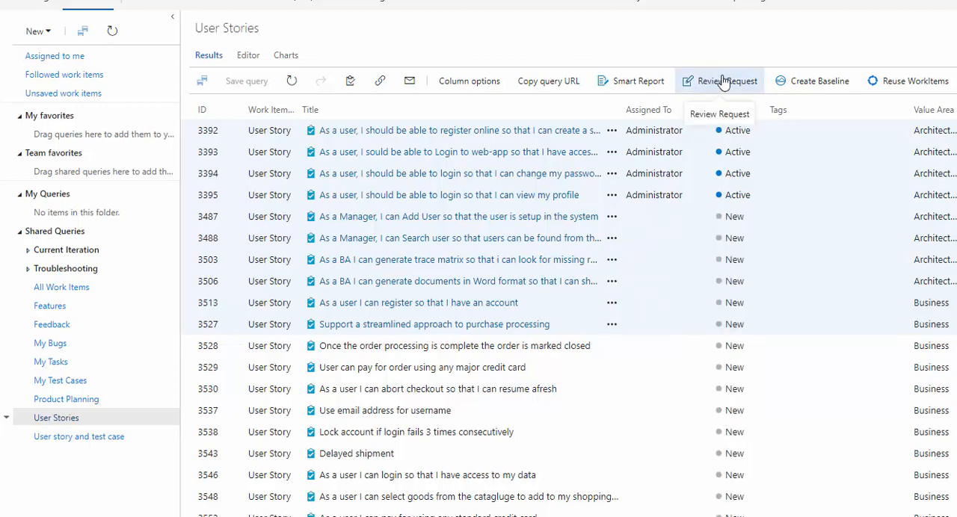
click(47, 6)
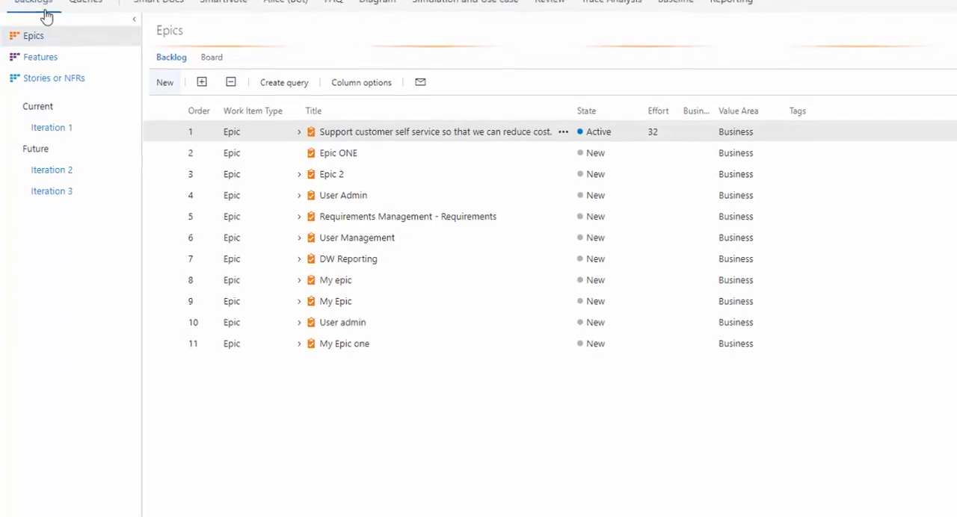
click(185, 92)
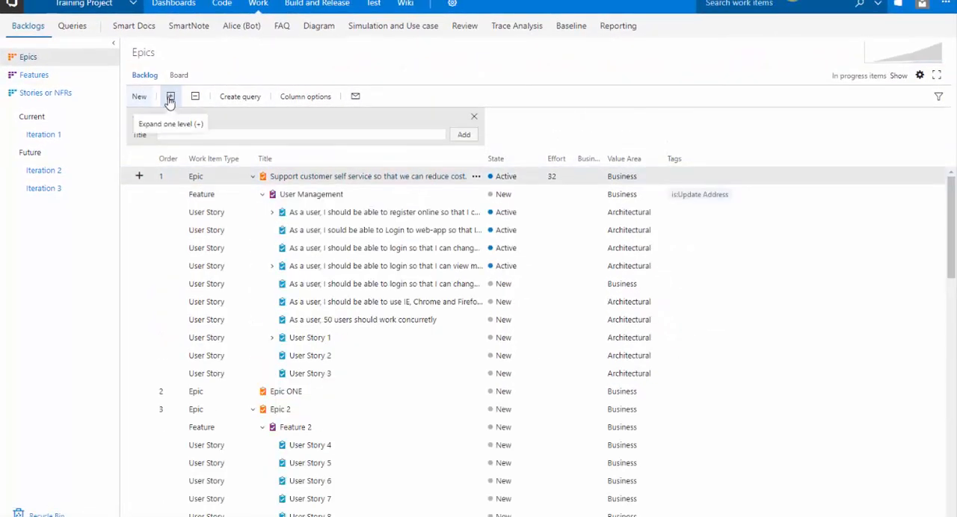
Select the seven user stories under User Management from registering online through 50 concurrent users, and start a review request for them.
shift+click(441, 372)
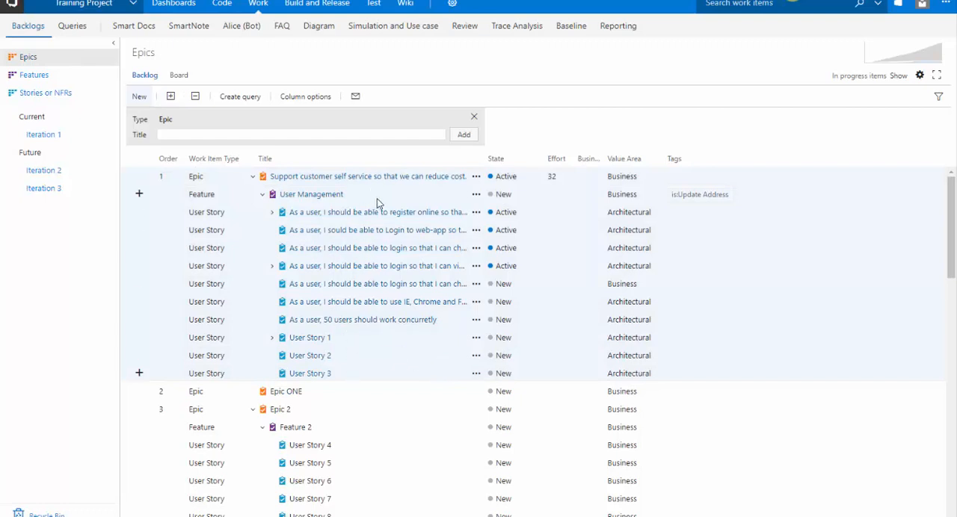
click(505, 215)
shift+click(554, 318)
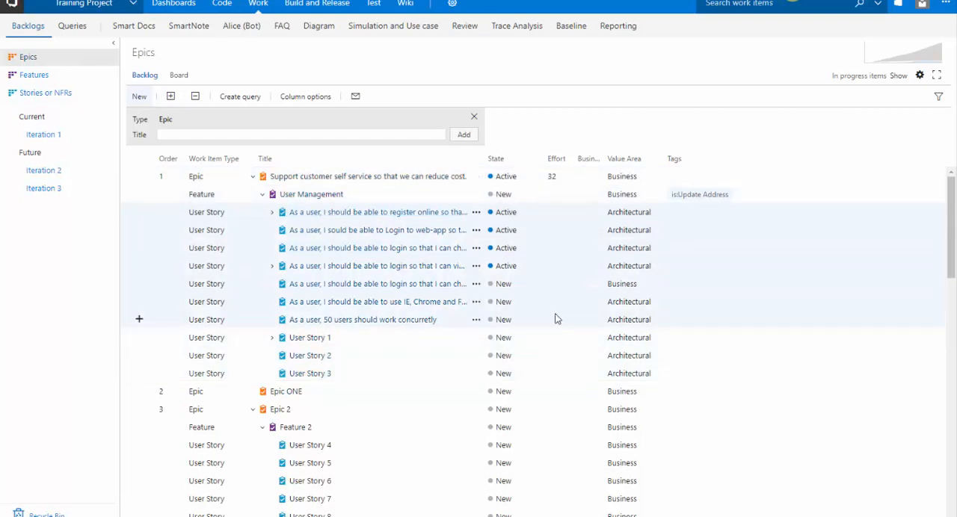
right_click(517, 242)
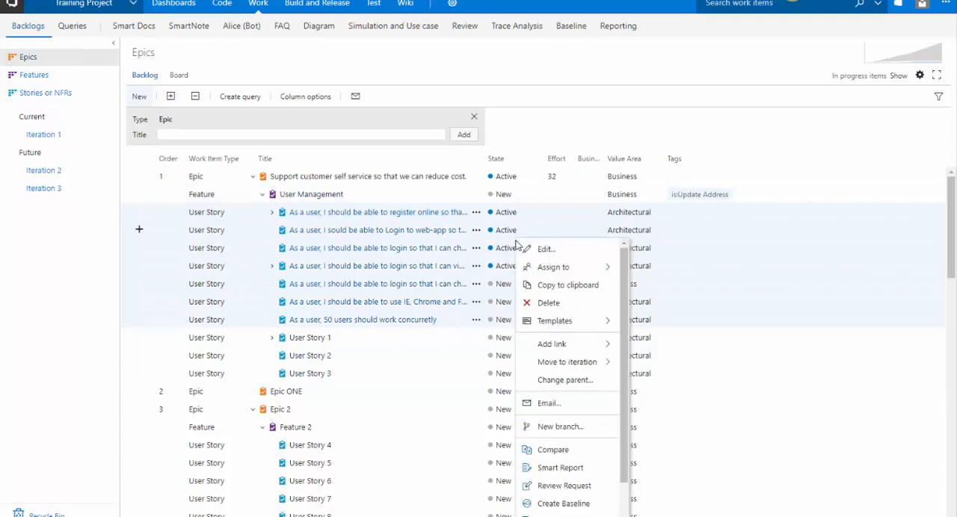
scroll(568, 471, down, 1)
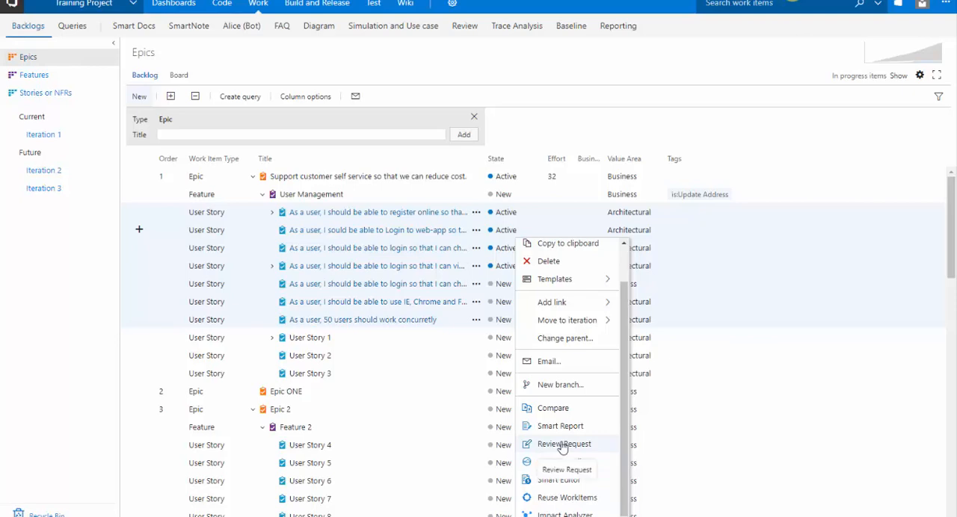
click(563, 445)
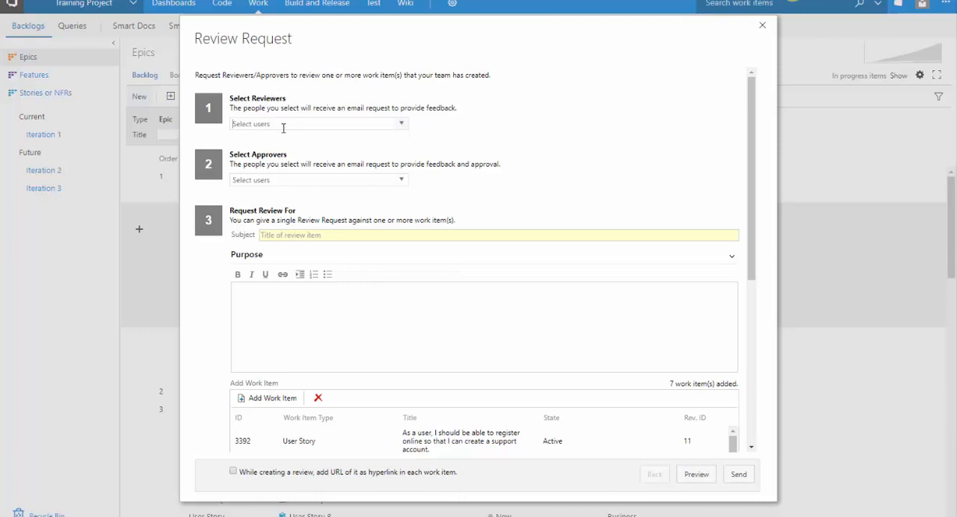
Add the reviewer by name and set the review request's subject to "Use management Review".
text(asif)
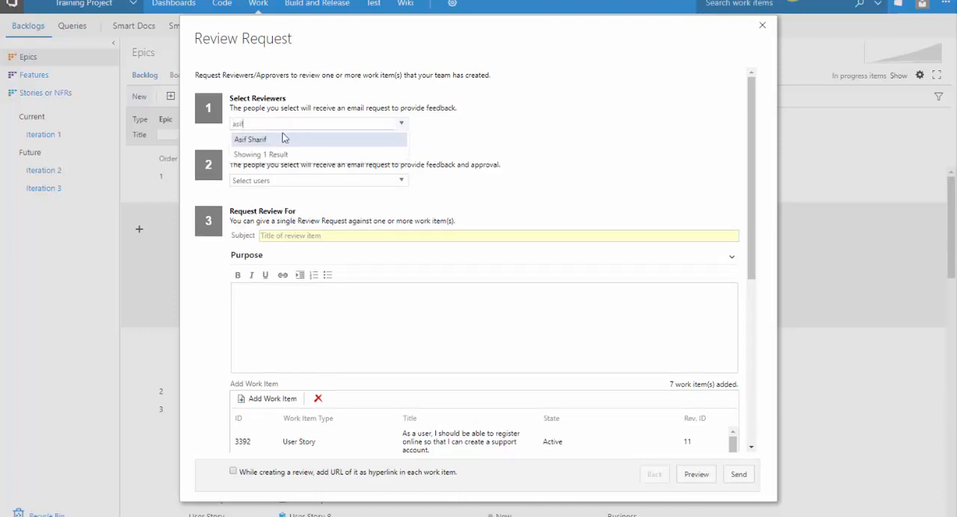
click(283, 139)
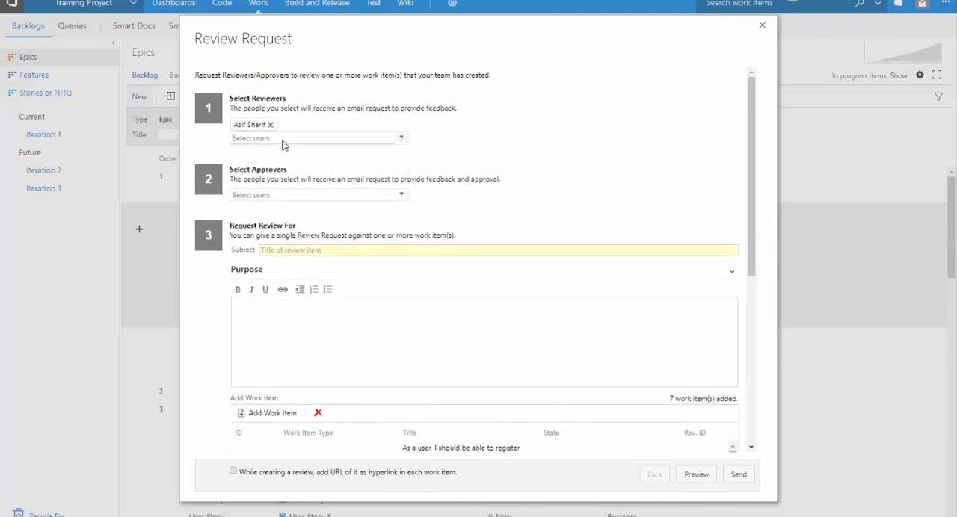
click(301, 250)
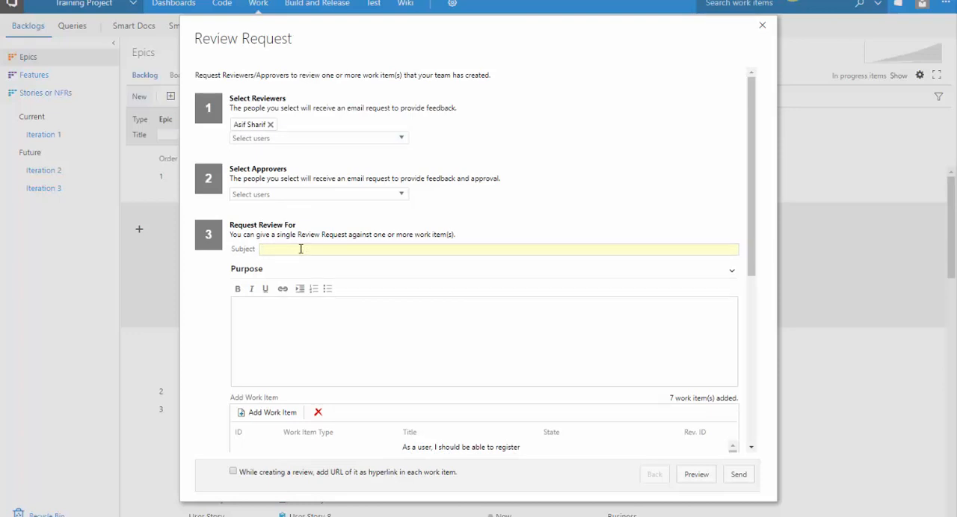
text(Use management)
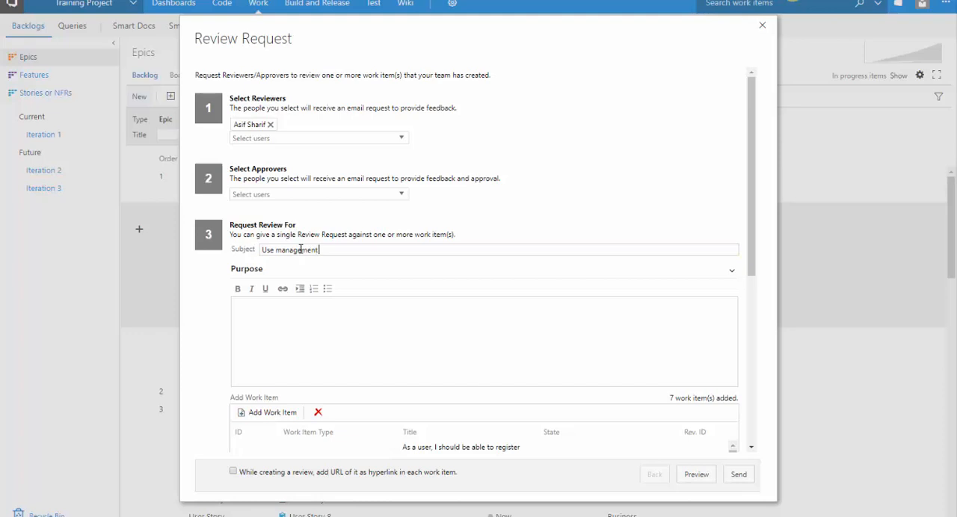
text( Review)
Enter "s" as the review purpose and select work item 3392 in the request's work item list.
scroll(301, 249, down, 3)
click(329, 153)
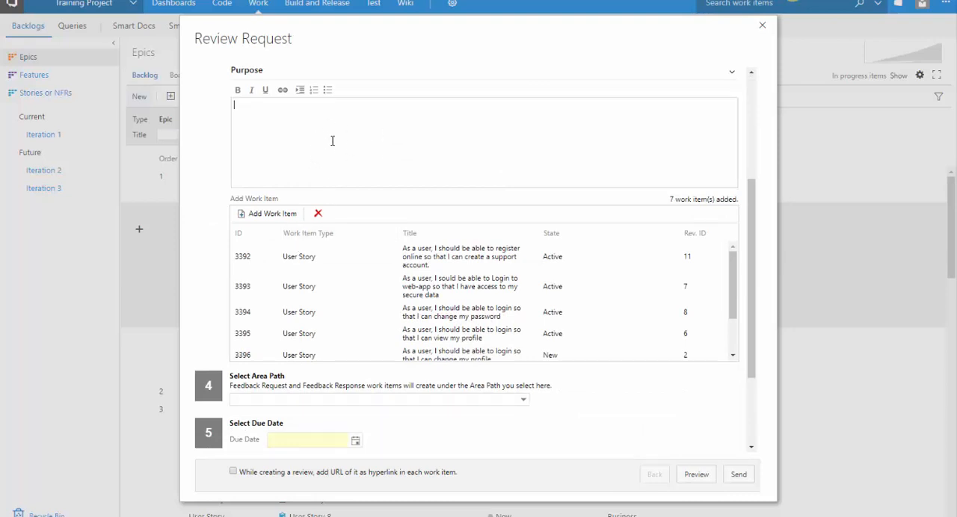
scroll(332, 143, down, 2)
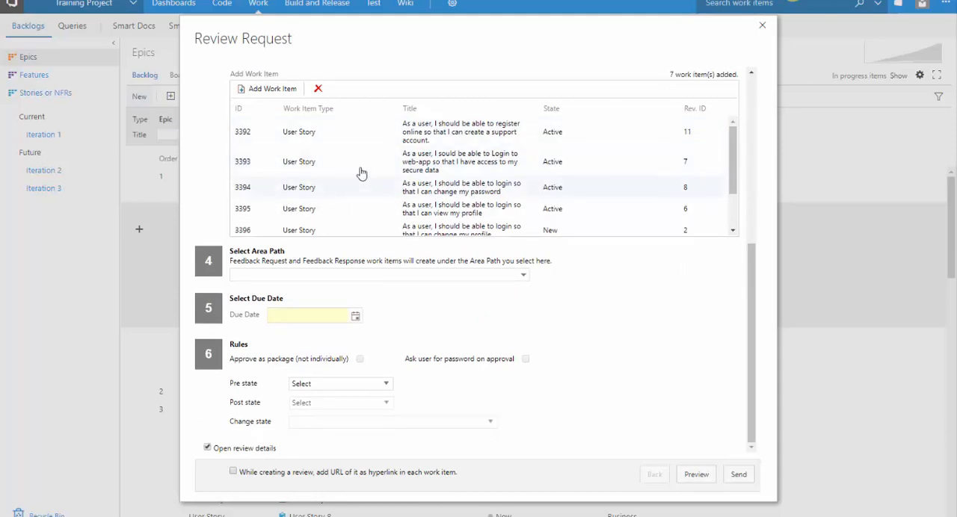
scroll(300, 150, up, 4)
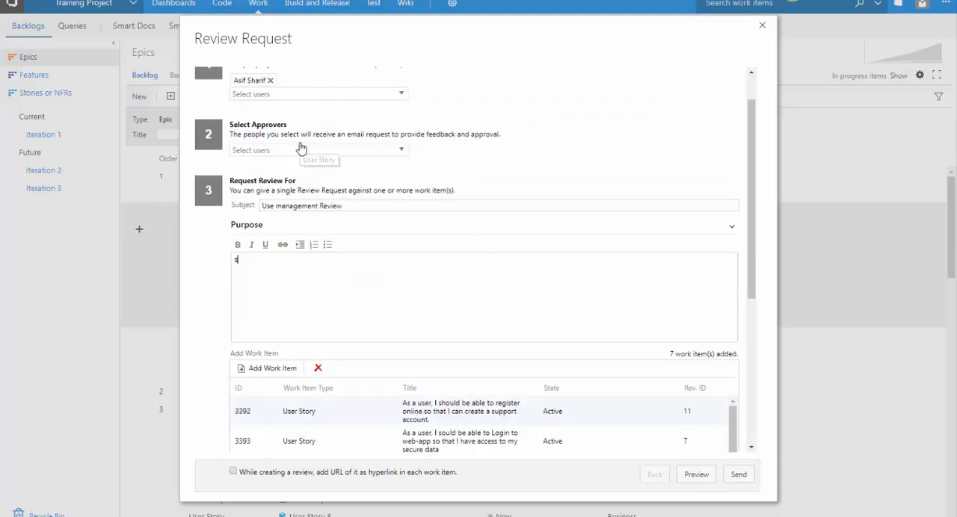
scroll(311, 174, down, 3)
click(311, 215)
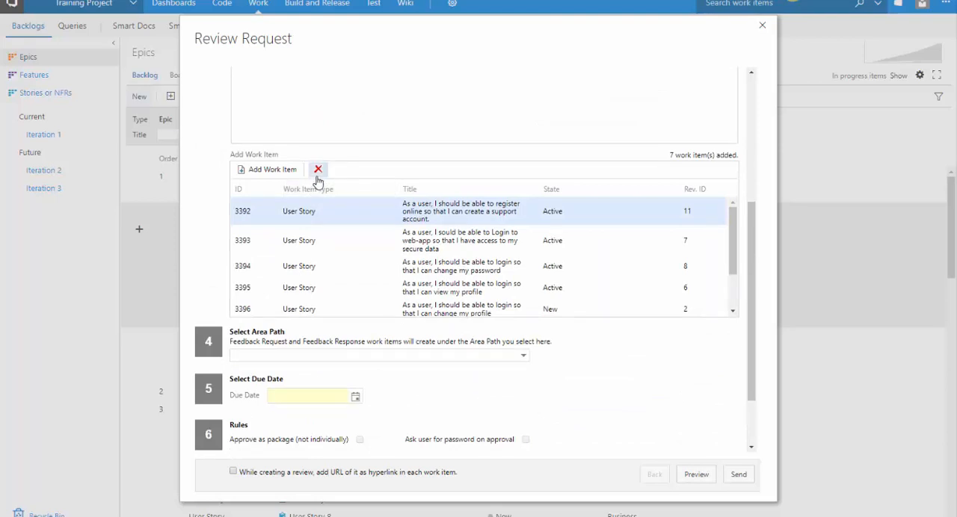
Set the review request's due date to 03/03/2018.
scroll(292, 187, down, 2)
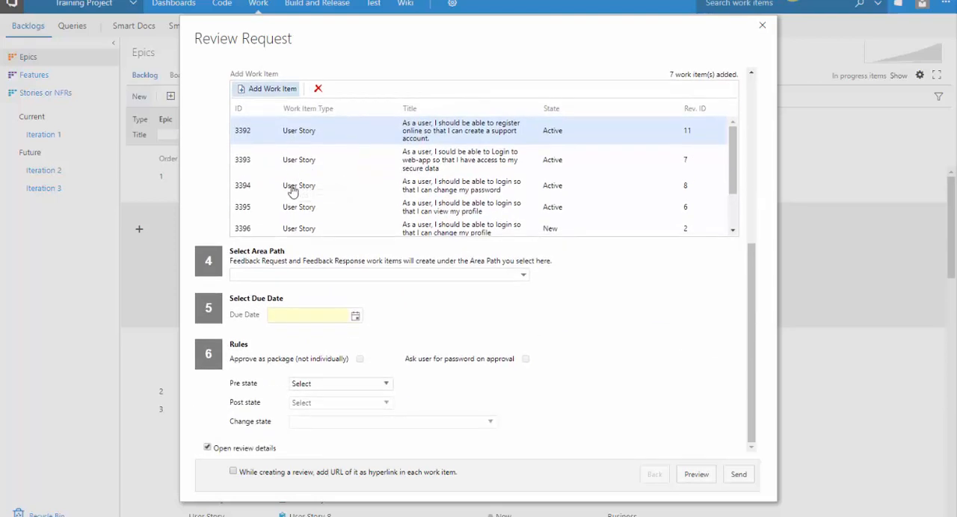
click(356, 316)
click(380, 416)
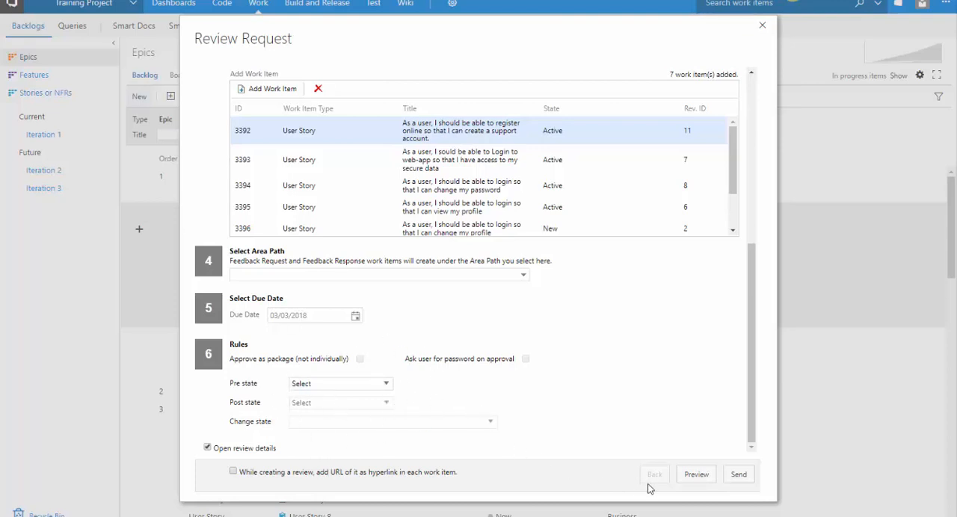
Preview the review request e-mail and send it.
click(693, 483)
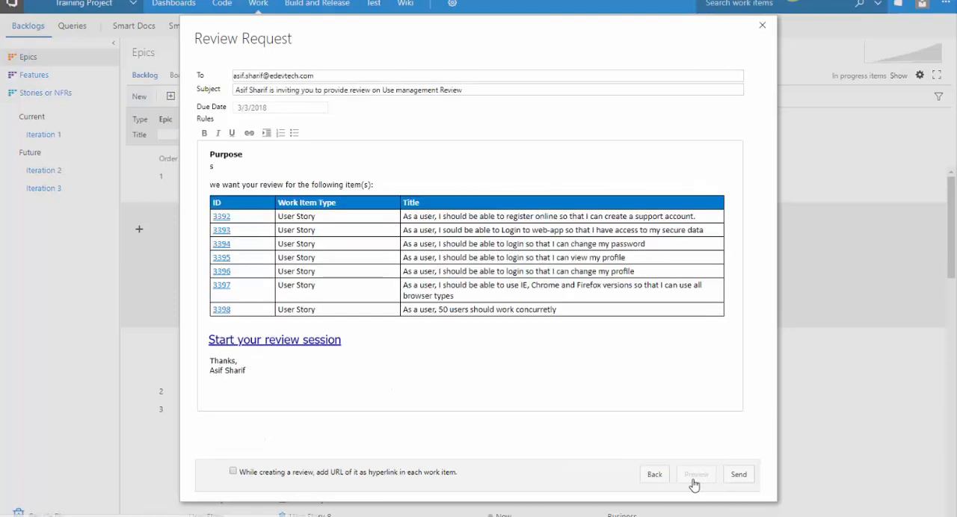
click(737, 481)
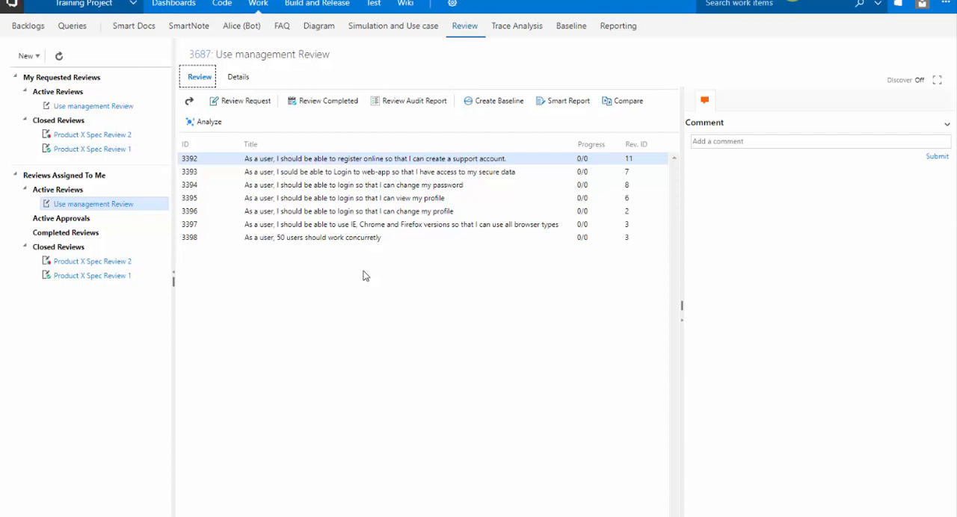
Submit the comment "I like this but we need to add address" on user story 3392.
click(724, 142)
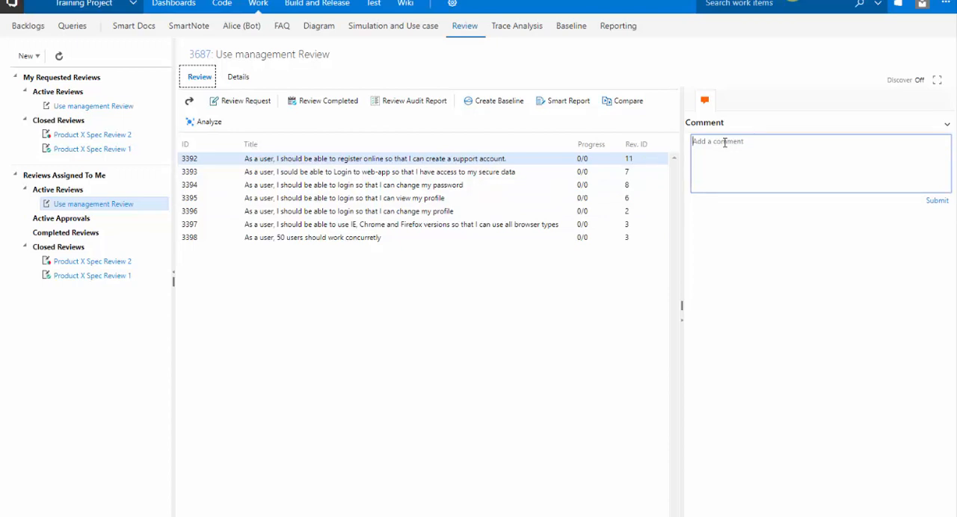
text(I like this but we need to add address)
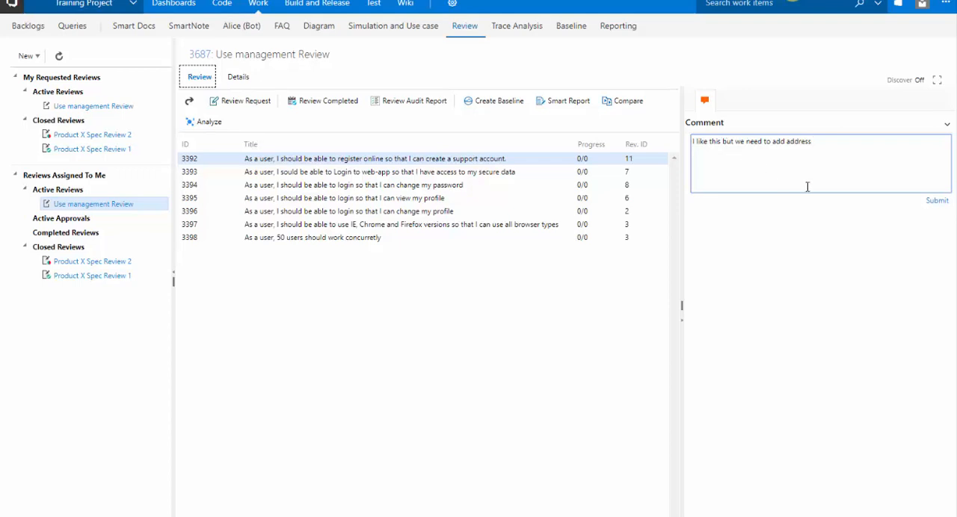
click(937, 200)
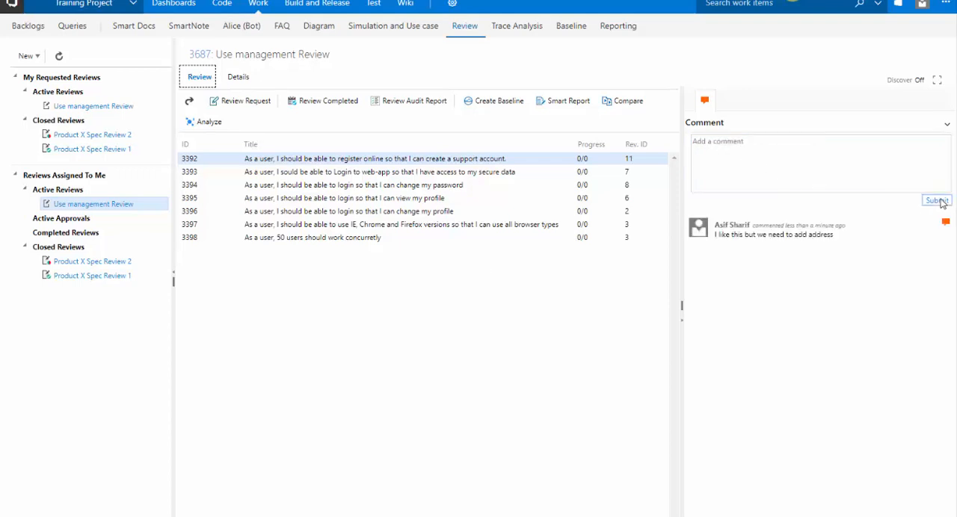
Submit the comment "More info" on user story 3394 about changing the password.
click(521, 192)
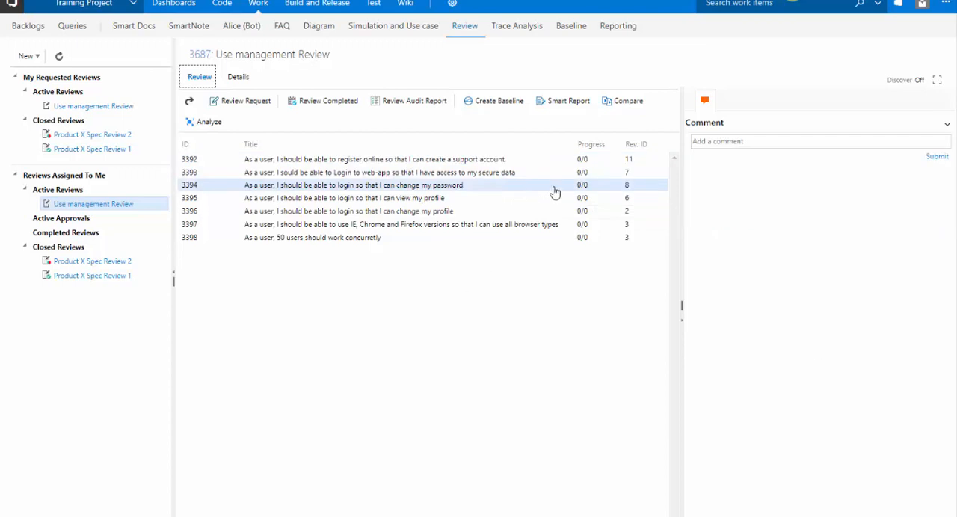
click(742, 144)
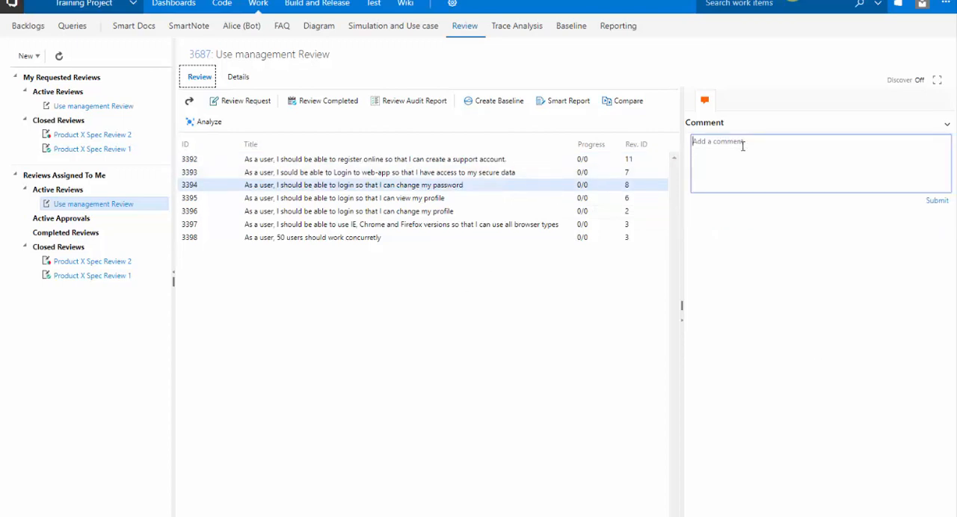
text(More info)
click(939, 202)
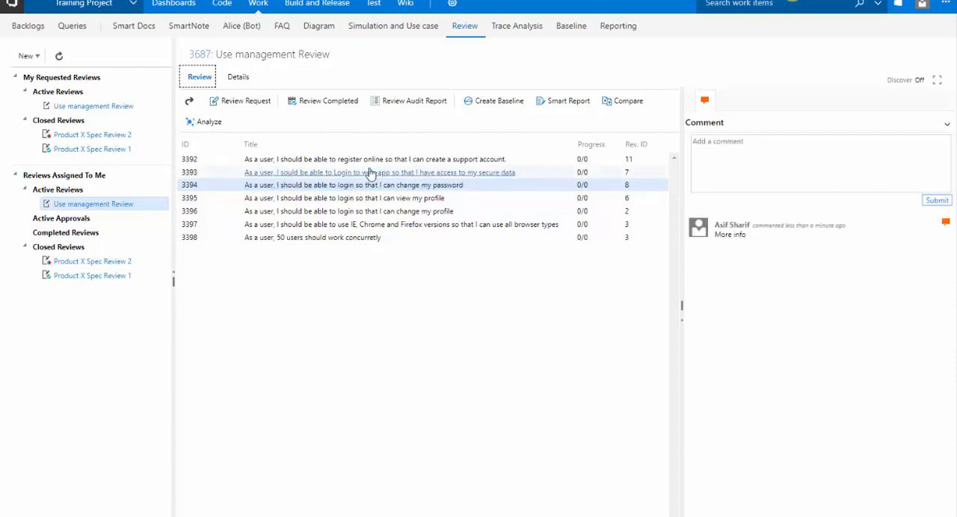
Open user story 3394 to view its details and related work, and close it again.
click(317, 187)
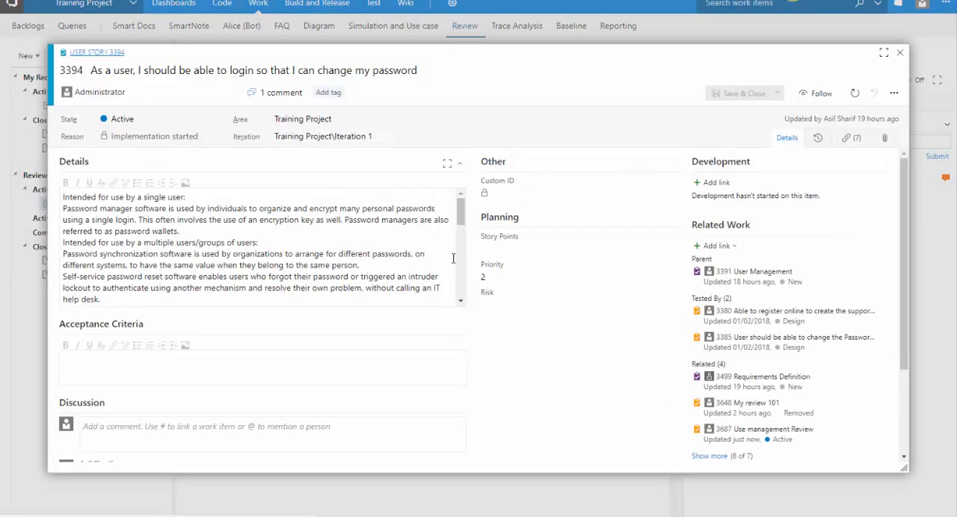
click(900, 54)
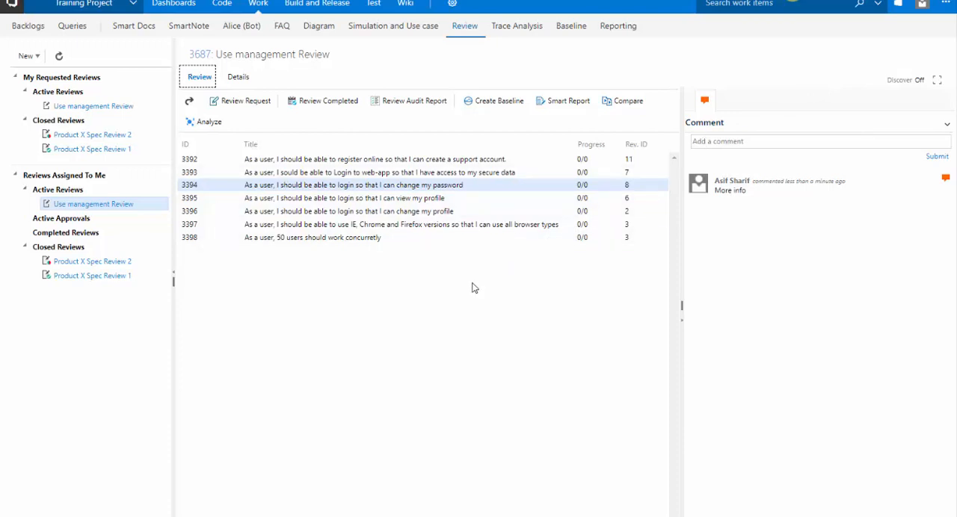
Go to the last story in the review, 3398, and mark the whole review as completed.
click(409, 240)
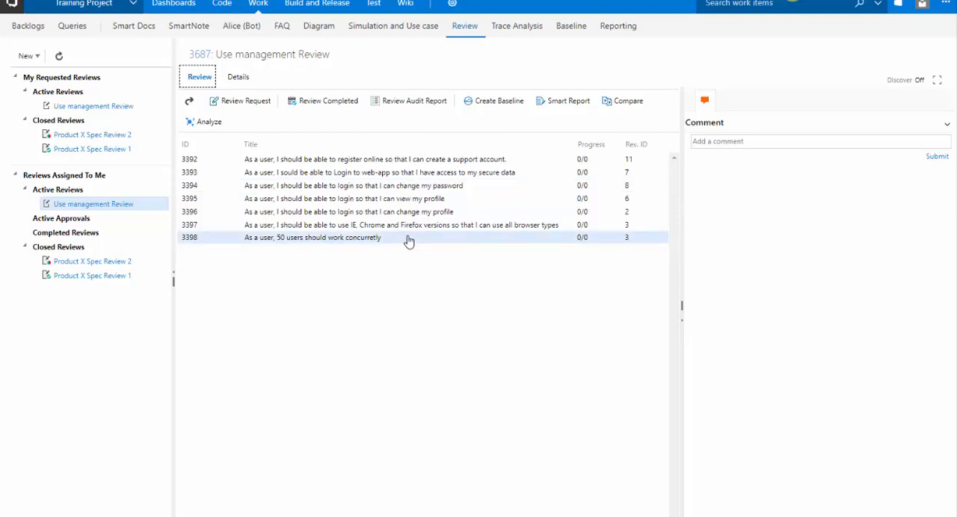
click(324, 108)
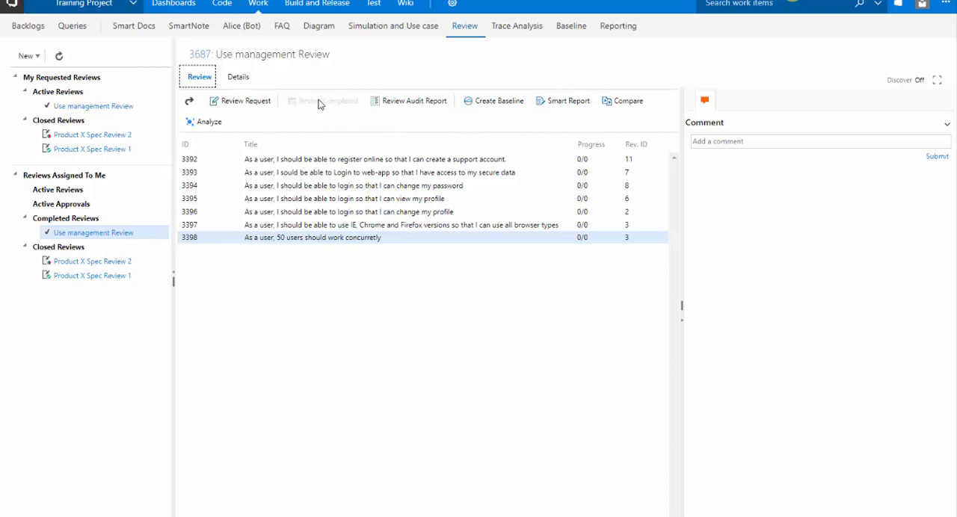
Examine the review's details, including purpose, due date and the reviewer's completion status, and return to the list of reviewed stories.
click(237, 79)
scroll(284, 210, down, 3)
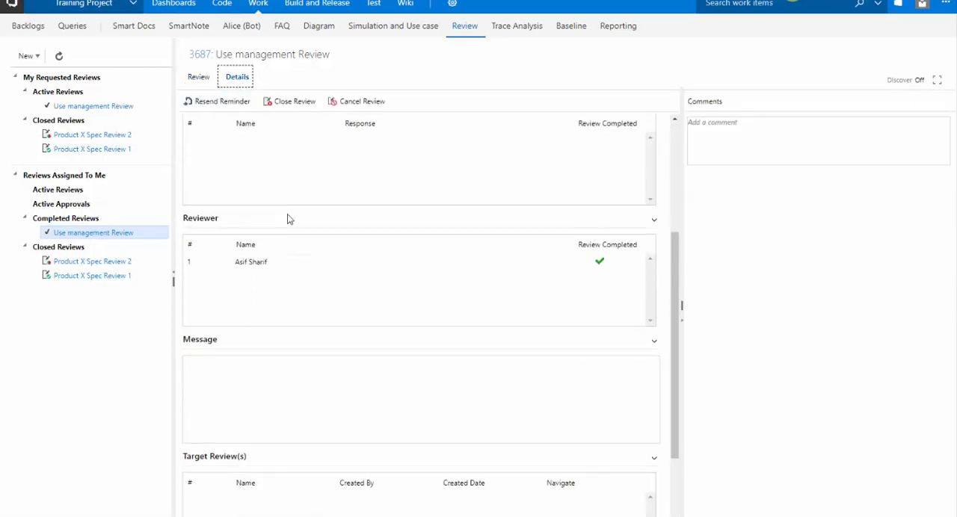
click(254, 263)
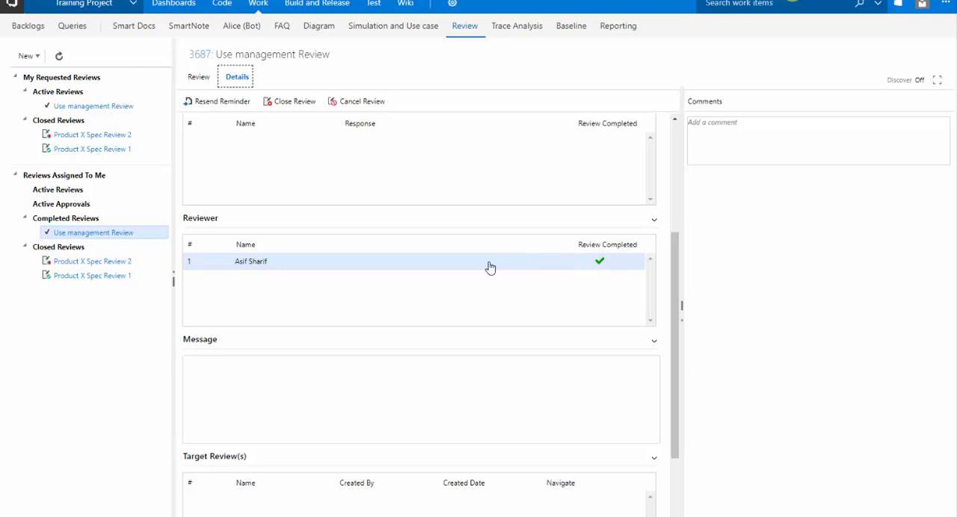
scroll(441, 265, up, 3)
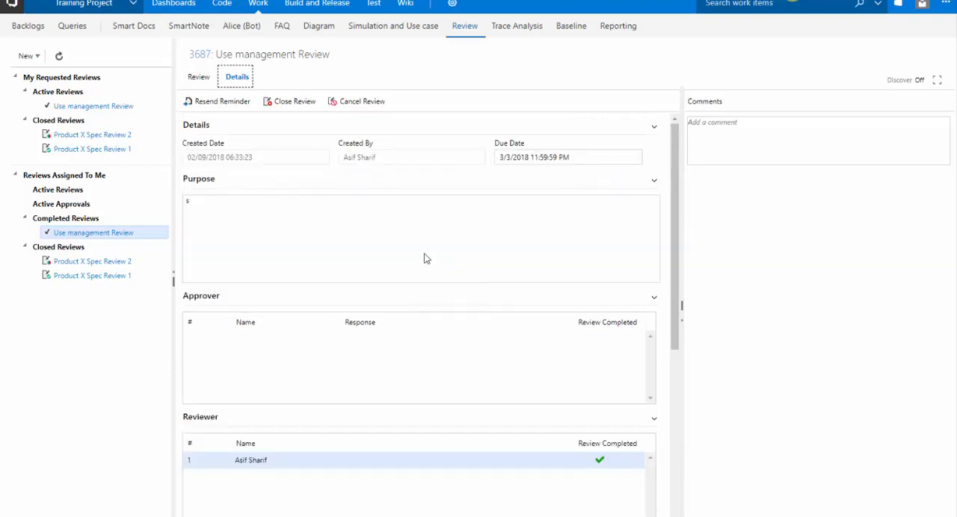
click(199, 78)
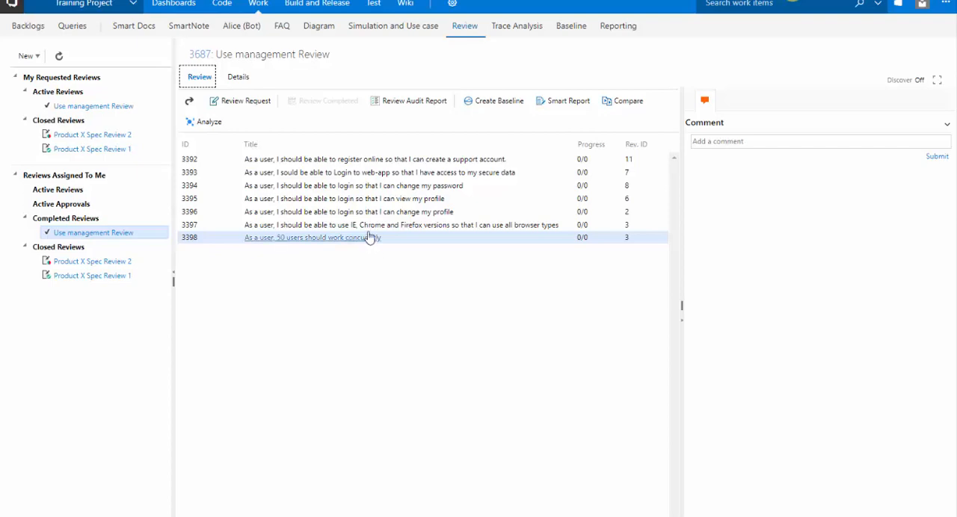
Replace the word "program" with "application" in user story 3392's description and save the story.
click(388, 160)
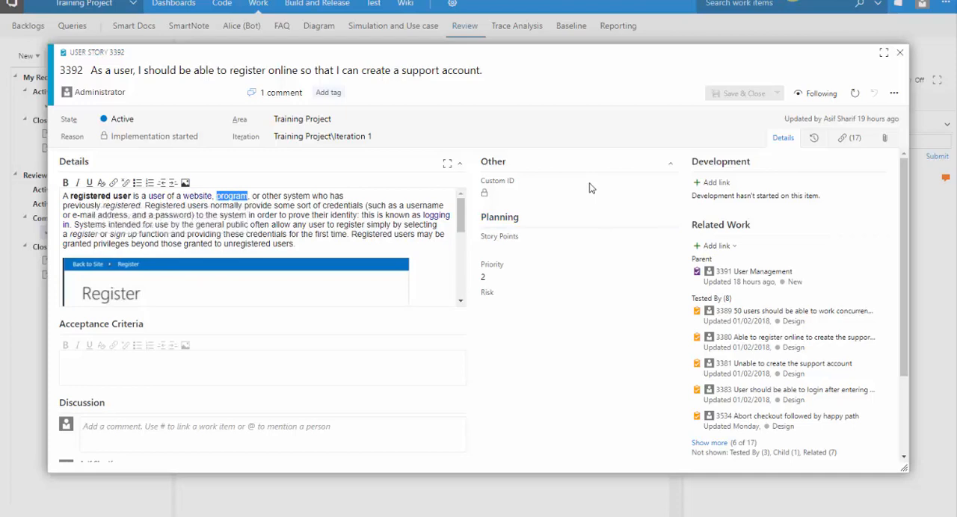
text(applia)
text(cati)
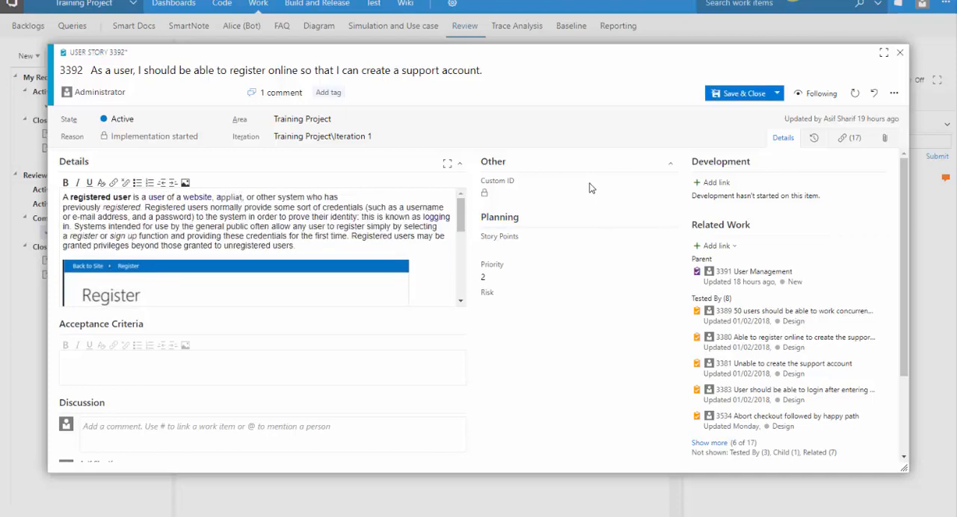
text(on)
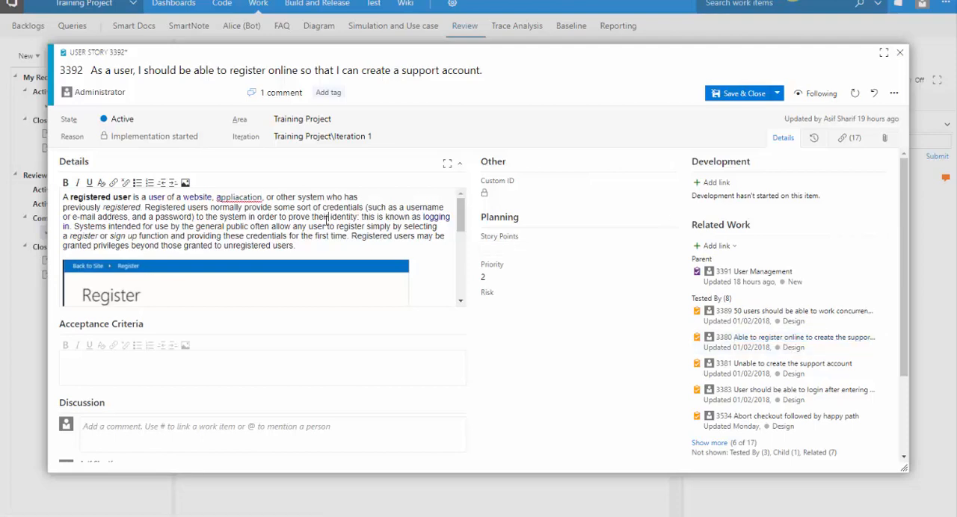
right_click(243, 196)
click(261, 202)
click(265, 208)
key(BackSpace)
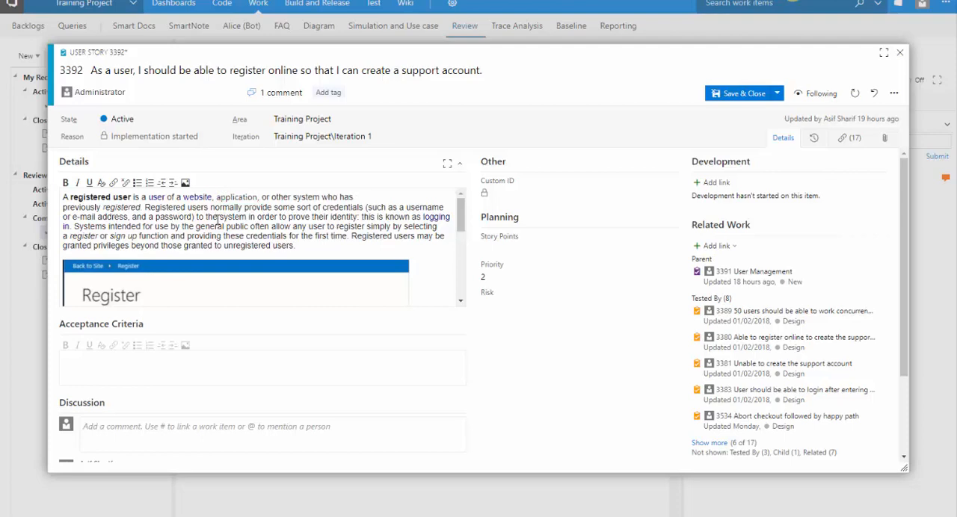
click(715, 97)
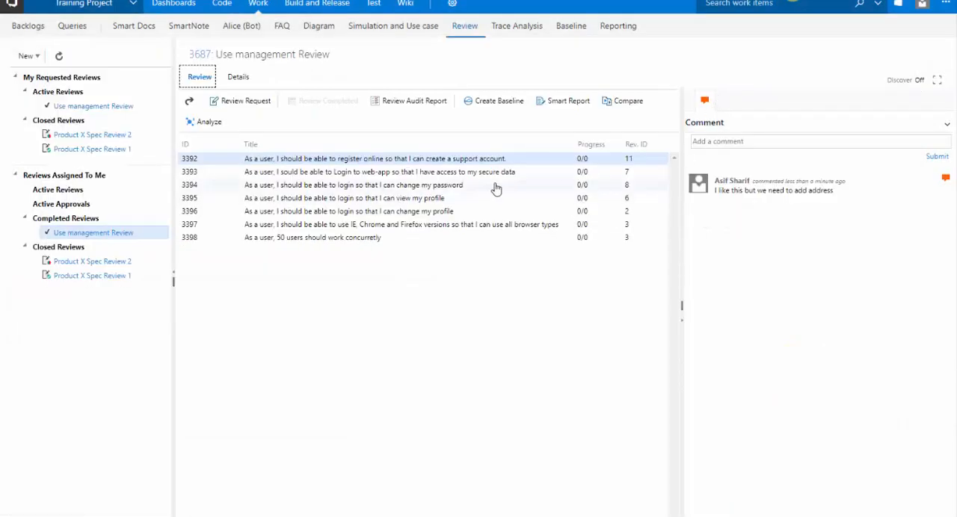
Open user story 3393 to view its details, and close it again.
double_click(513, 174)
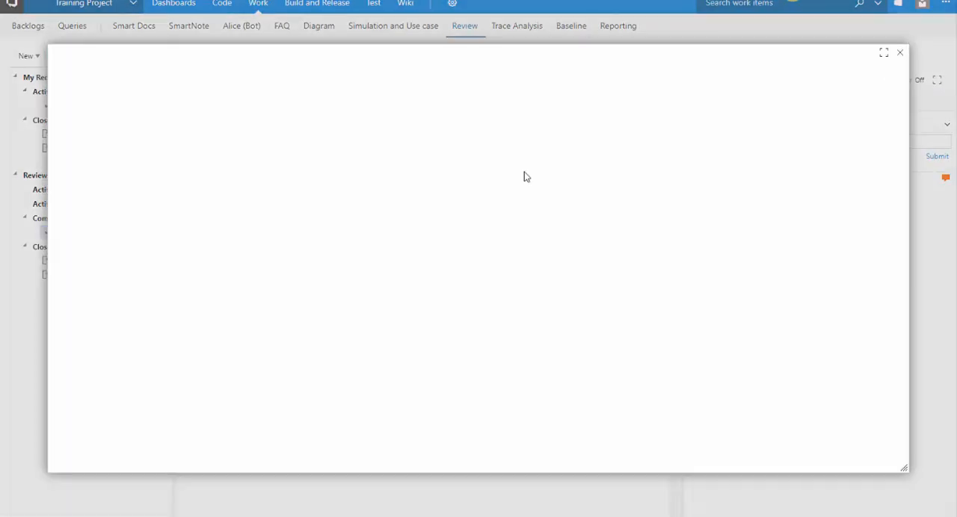
click(900, 52)
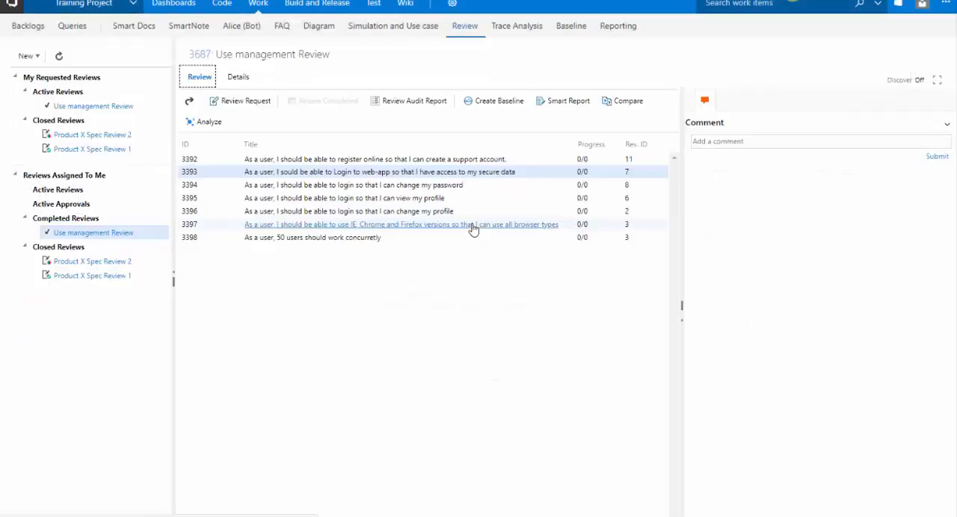
Add "situation" after "single user" in the first line of user story 3394's description and save the story.
click(523, 187)
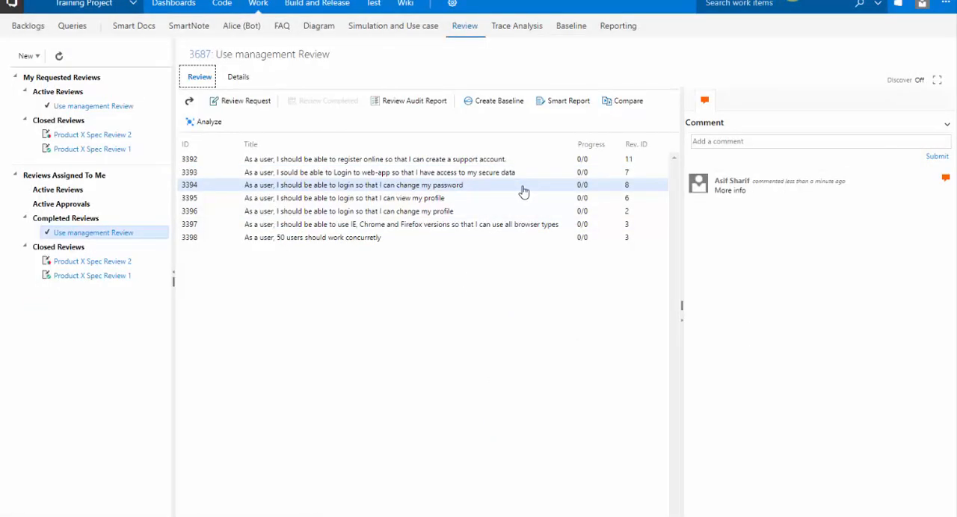
double_click(453, 188)
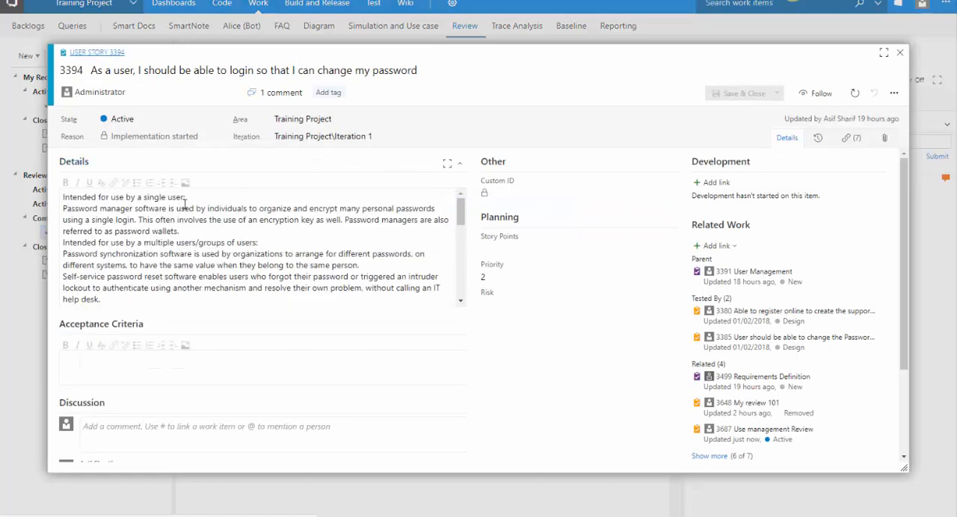
click(184, 200)
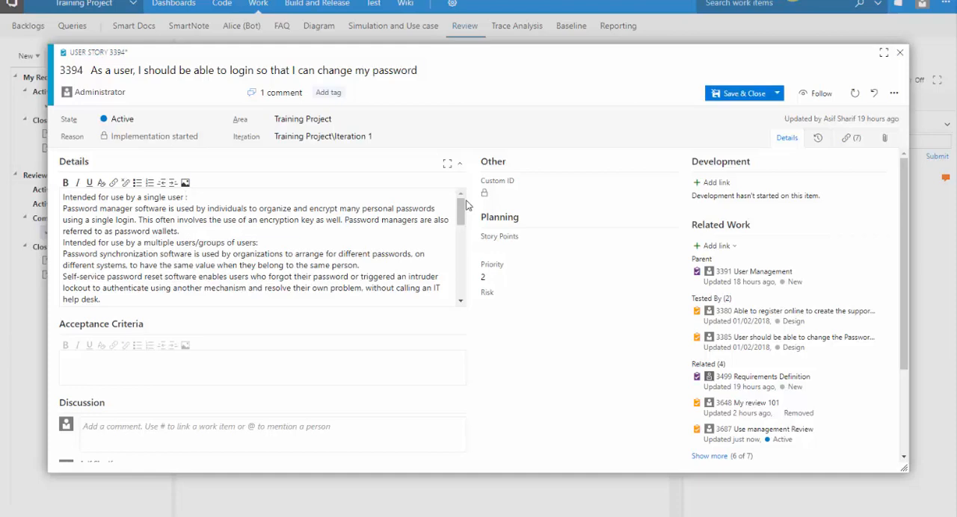
text(situation)
click(717, 98)
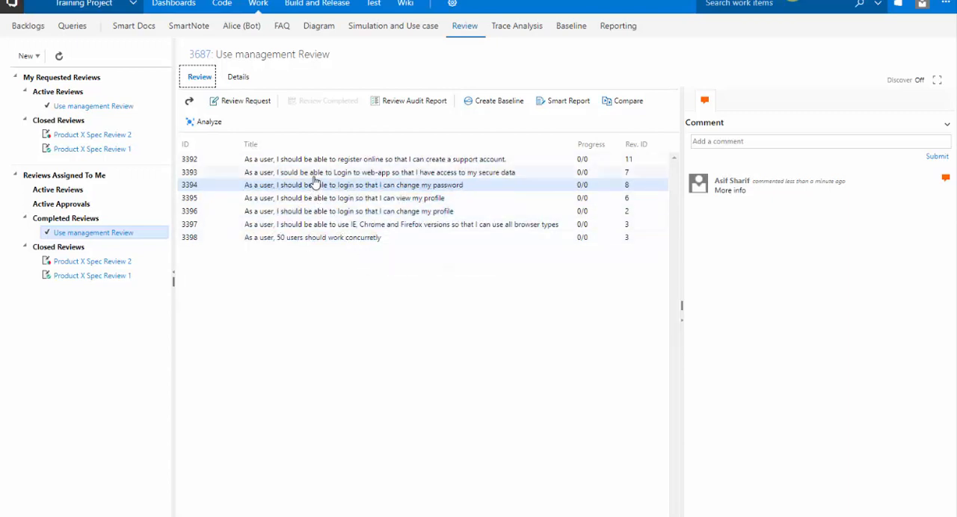
Start a new review request with the latest revision of all work items, making the current reviewer the approver instead.
click(246, 101)
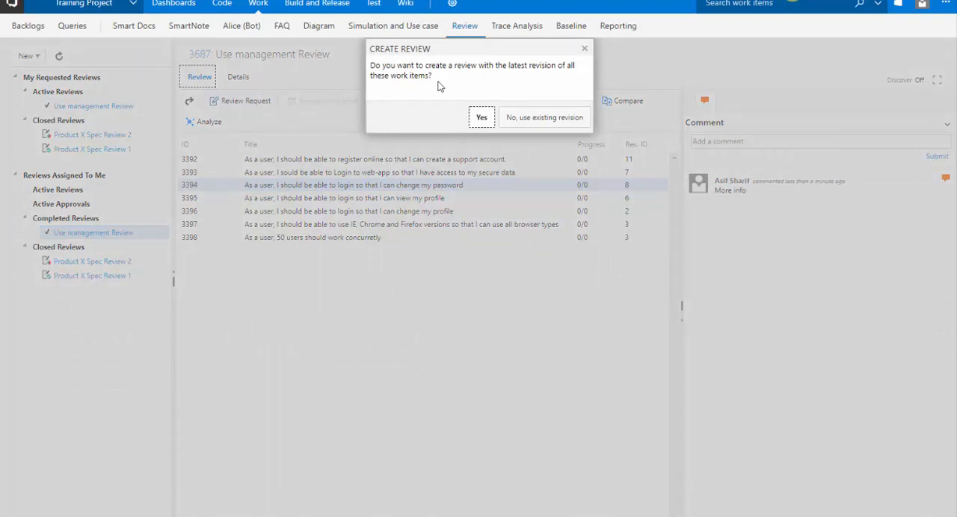
click(483, 121)
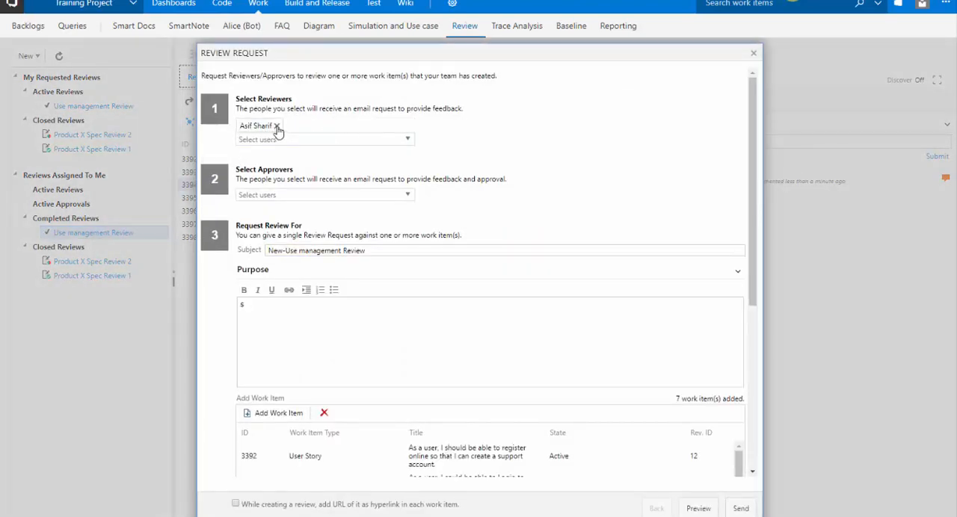
click(276, 127)
click(276, 180)
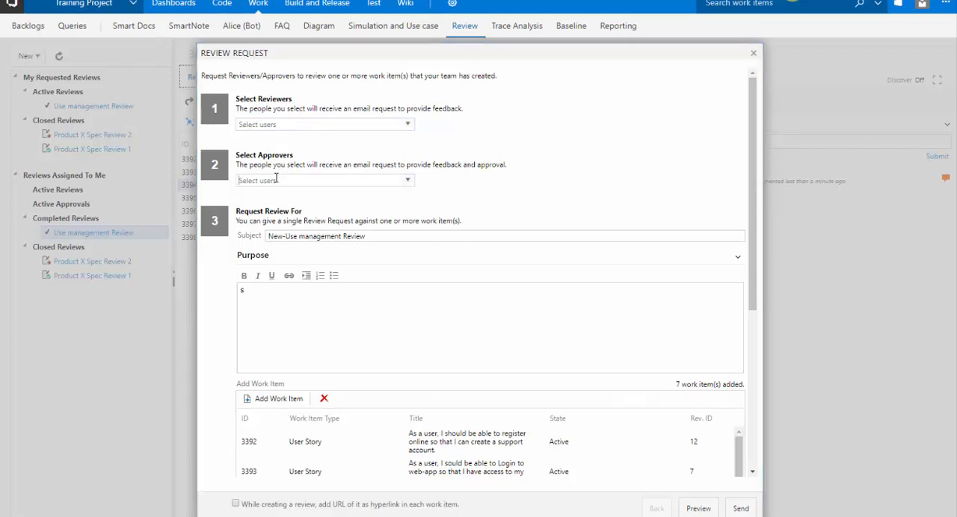
text(s)
click(289, 200)
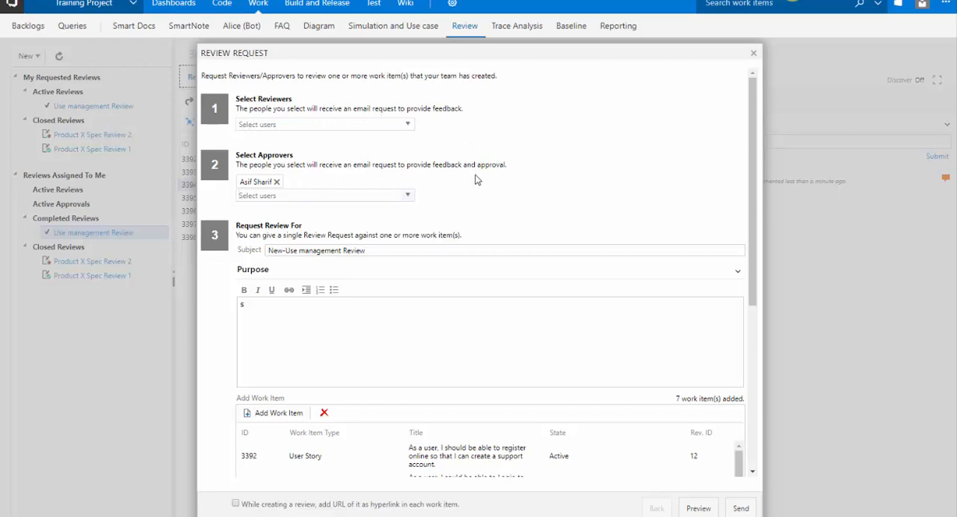
Change the review request's subject to "Use management Review for approval".
scroll(475, 180, down, 2)
scroll(475, 180, down, 2)
scroll(474, 173, up, 4)
drag(285, 251, 260, 251)
key(BackSpace)
key(End)
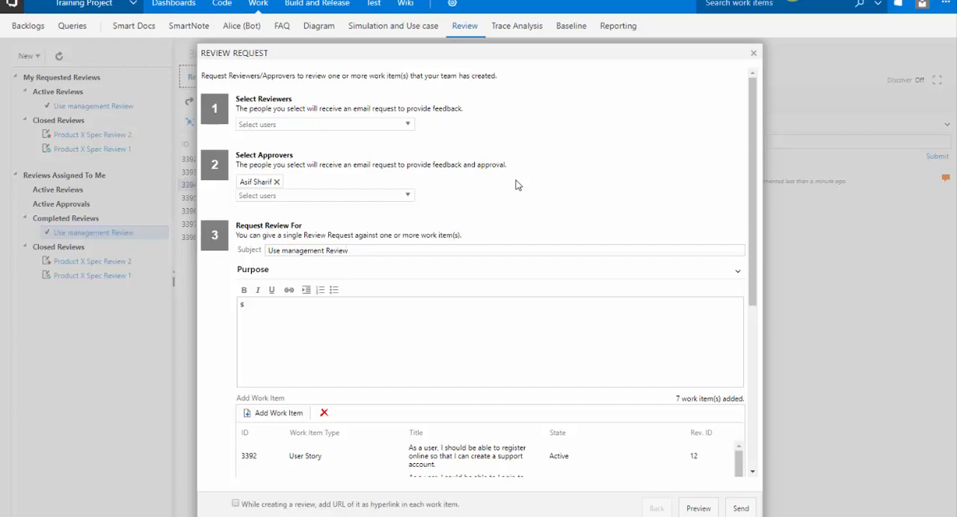
text(for approval)
Set the due date to 03/31/2018 and require the user's password on approval.
scroll(516, 185, down, 8)
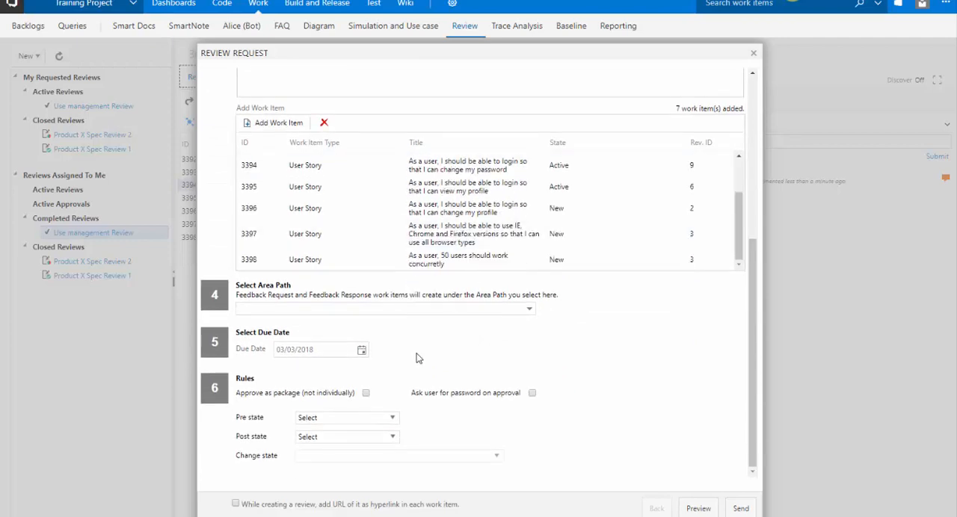
click(362, 350)
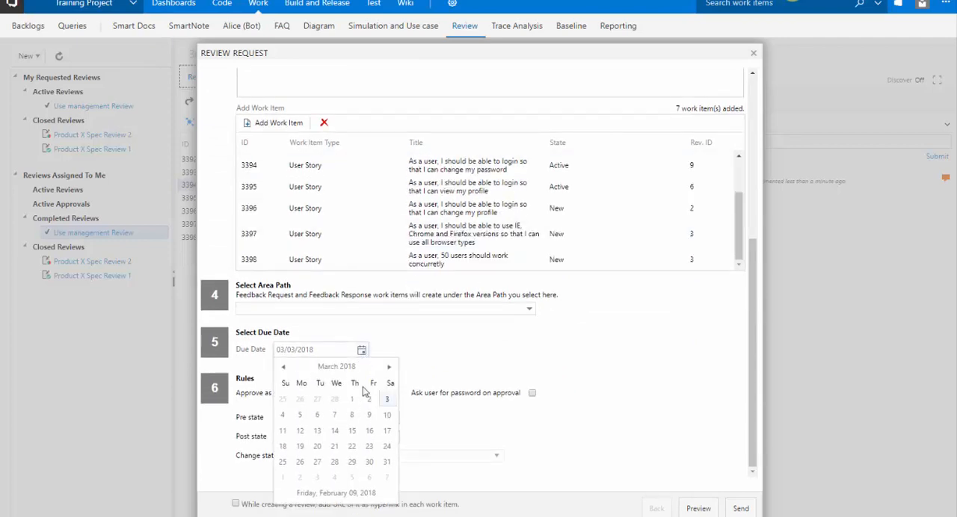
click(386, 462)
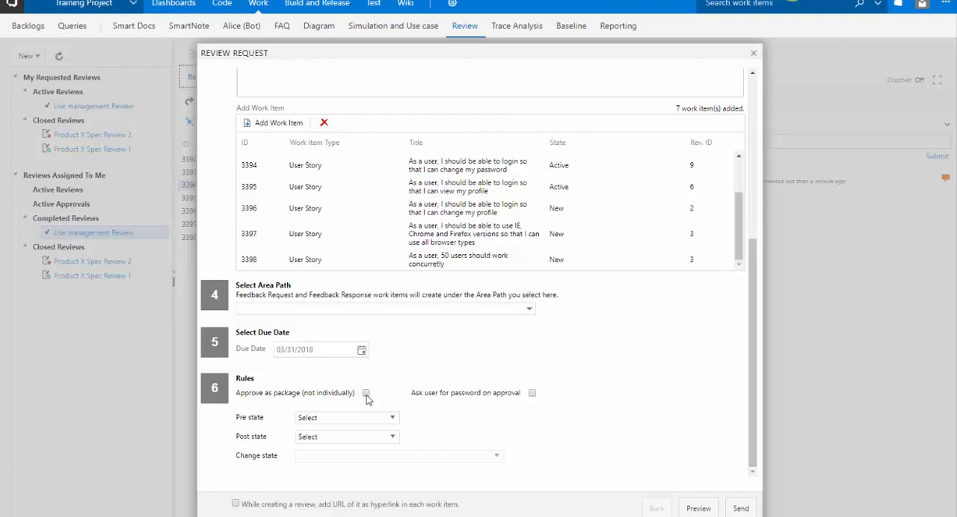
click(533, 394)
Set the pre state to New and the post state to Active, preview the request and return to the form.
click(370, 422)
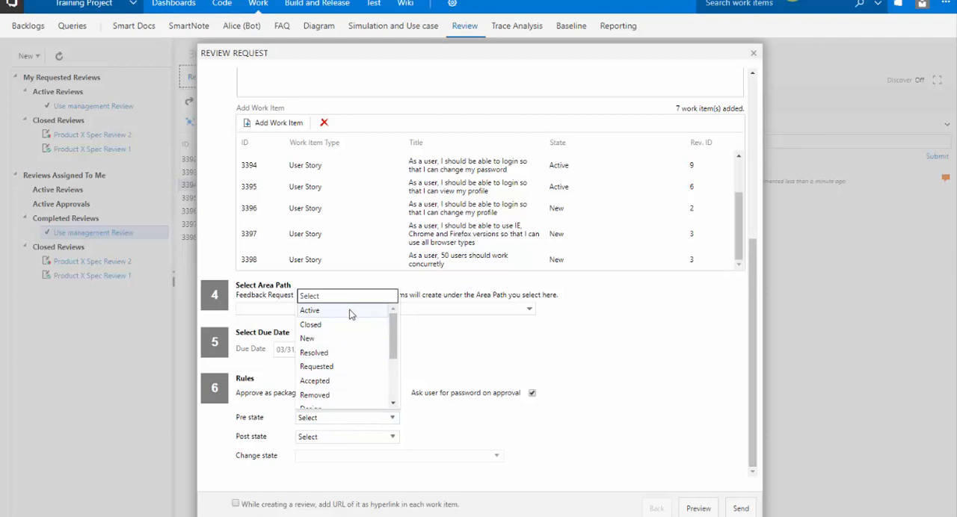
click(340, 338)
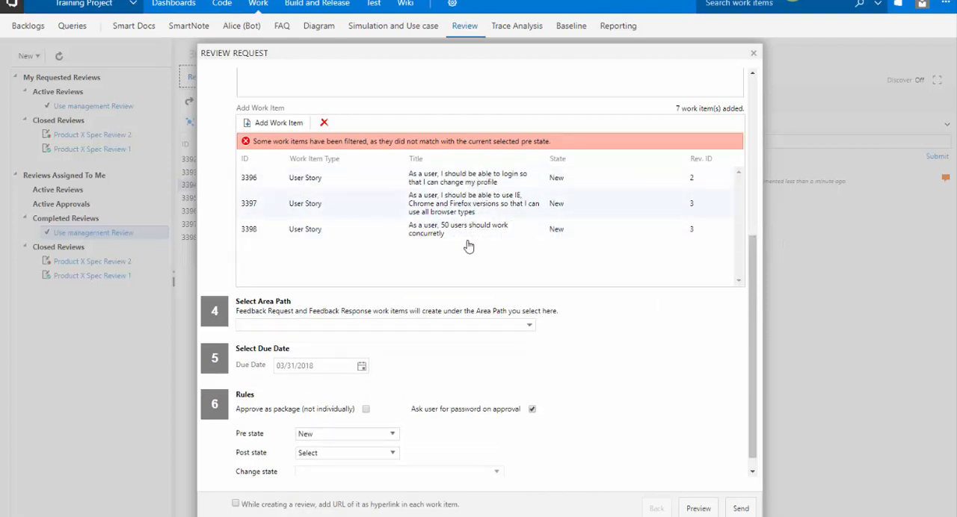
click(395, 452)
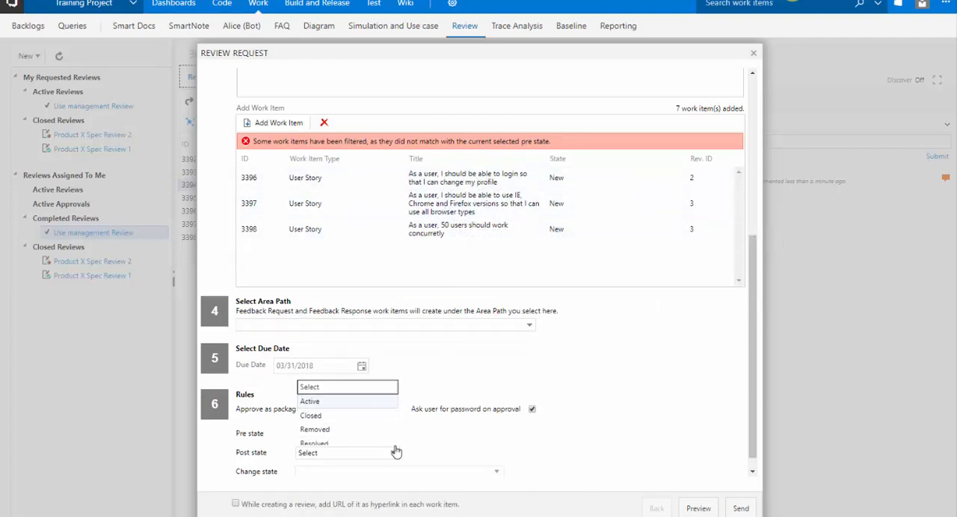
click(389, 394)
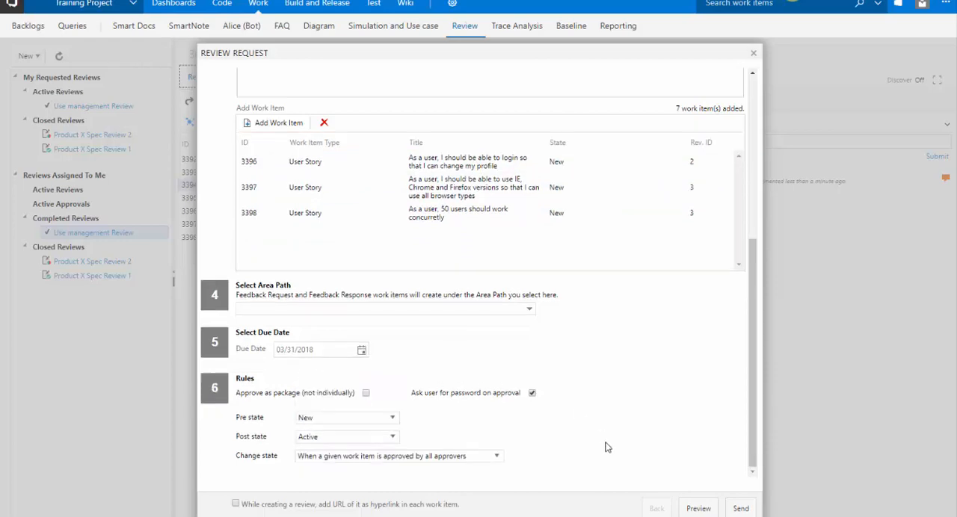
click(688, 512)
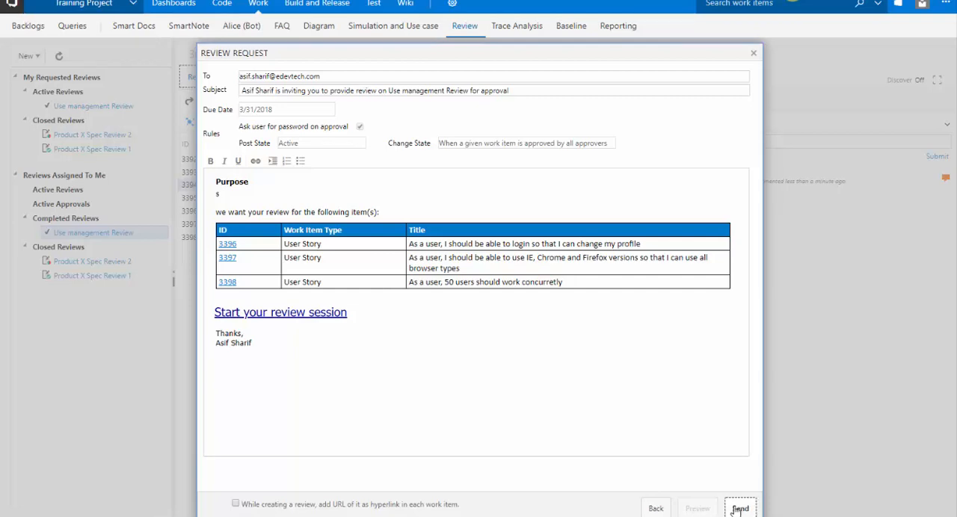
click(656, 509)
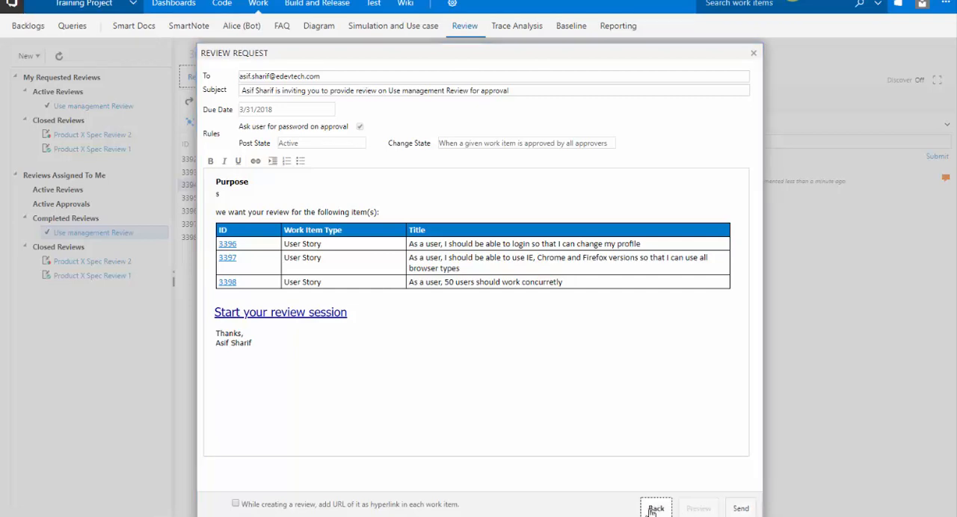
Reset both the pre state and post state rules to the unselected option.
click(383, 417)
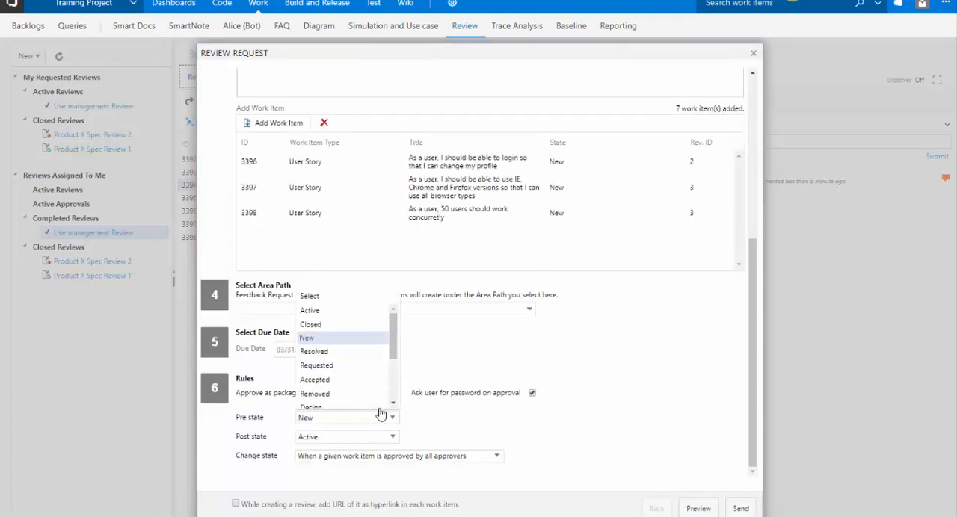
click(353, 299)
click(374, 438)
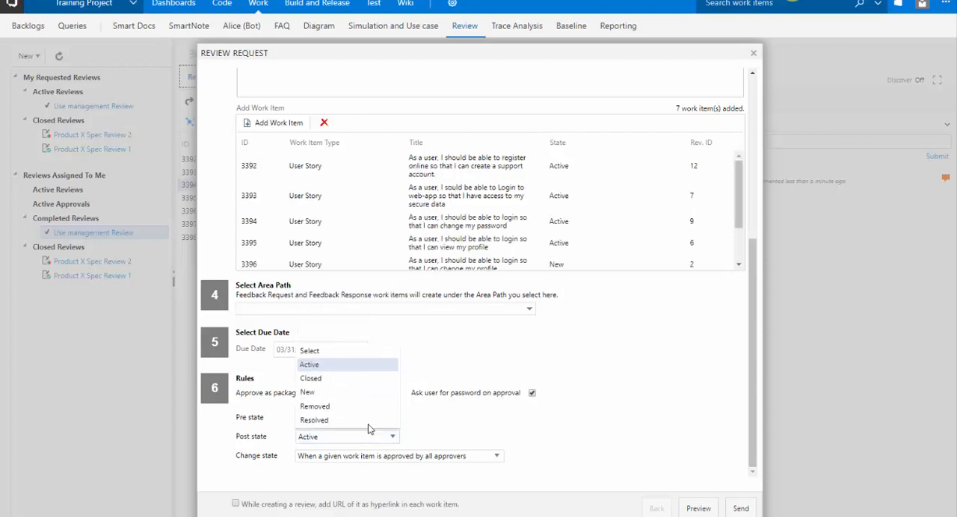
click(364, 352)
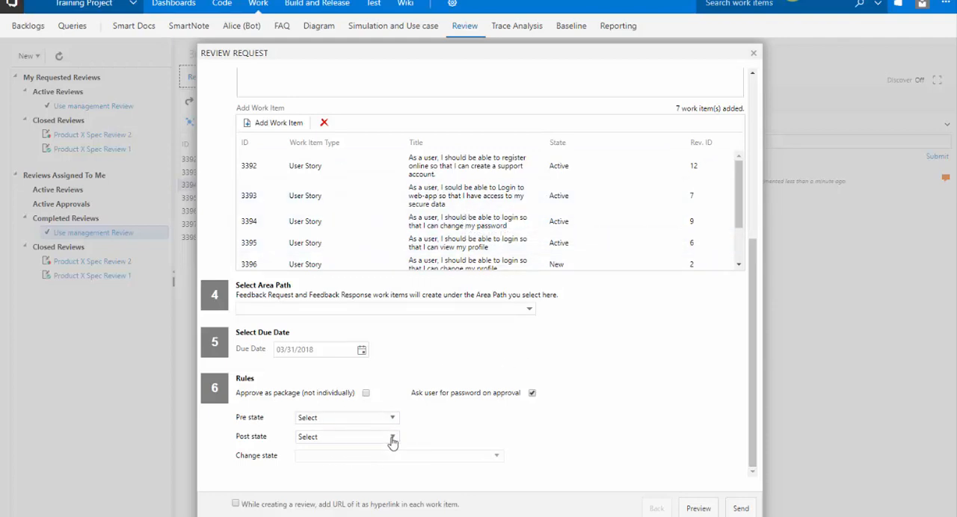
Preview the approval review request and send it.
click(707, 511)
click(739, 508)
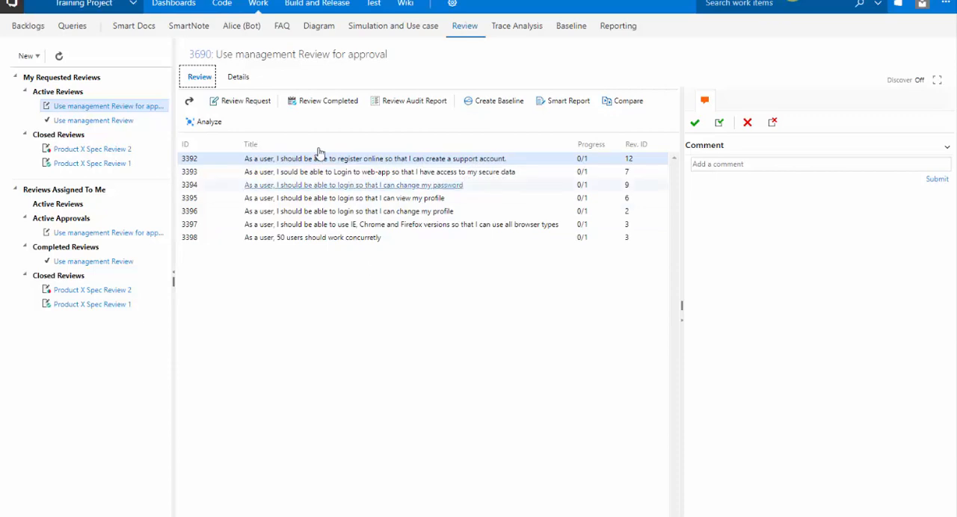
Open user story 3392 from the approval review to view its updated description, and close it again.
click(277, 161)
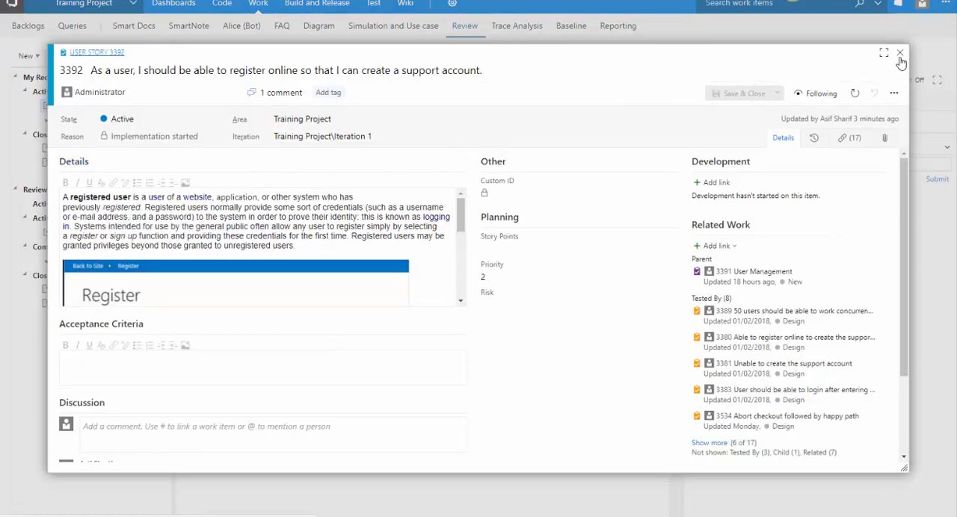
click(901, 55)
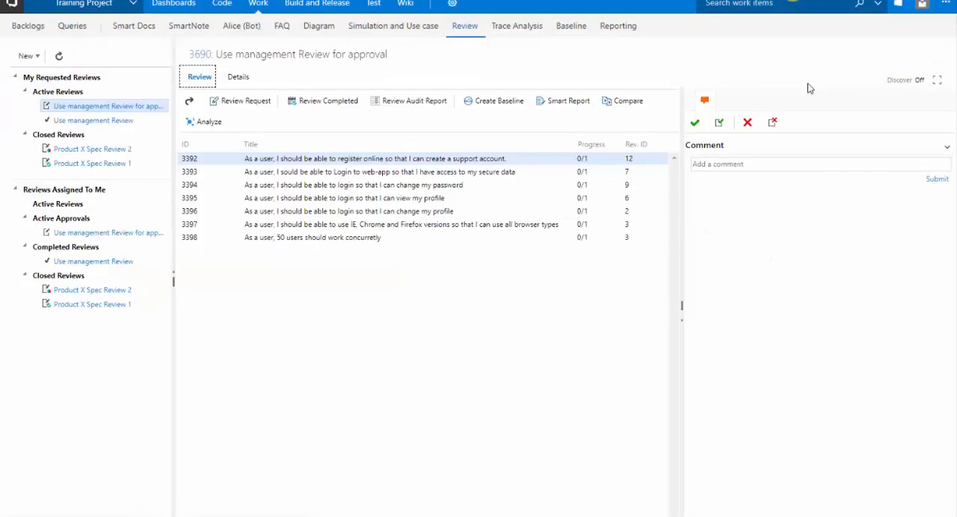
Compare revision 8 with revision 12 of user story 3392, examine the description and property differences, and close the comparison.
click(620, 109)
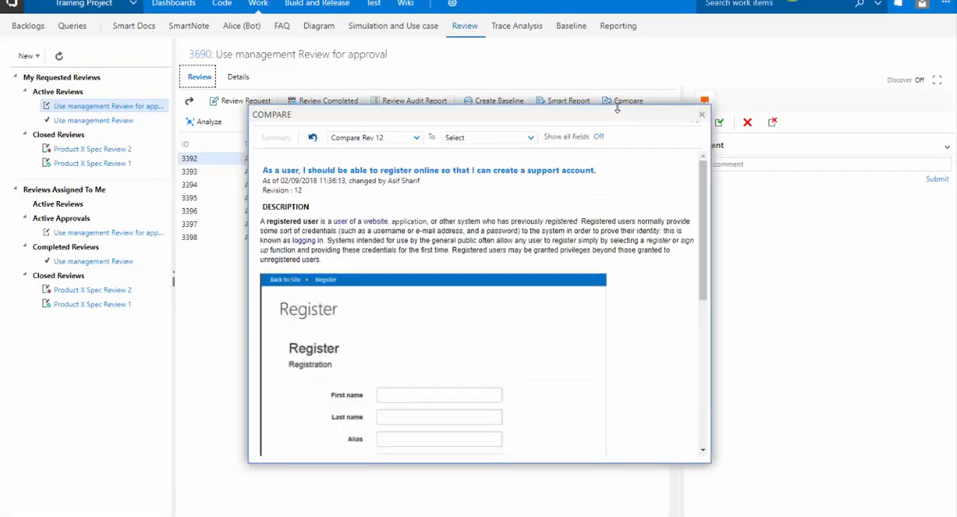
click(413, 139)
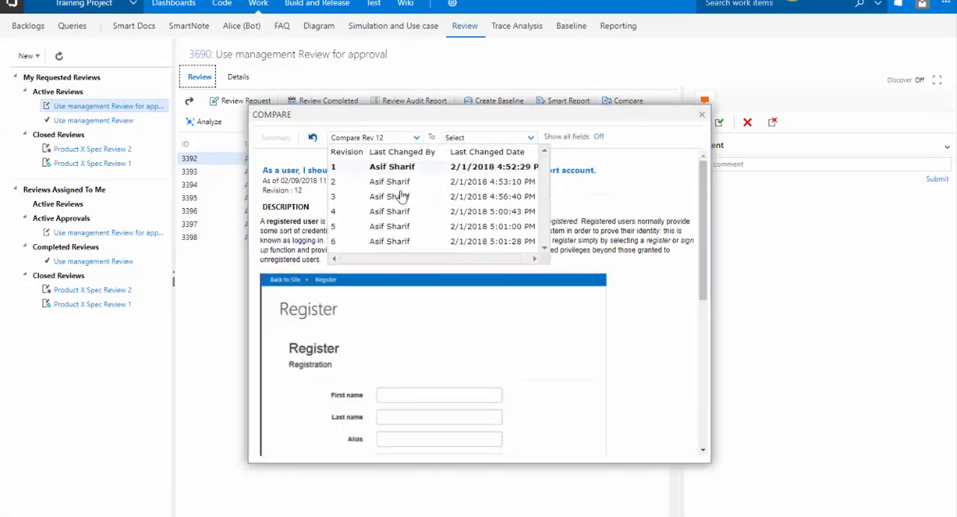
scroll(403, 196, down, 2)
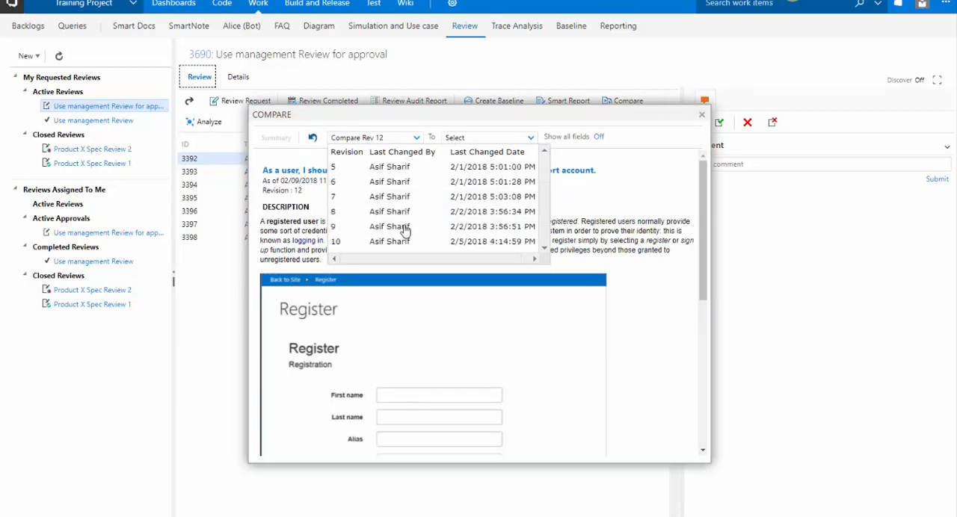
click(415, 213)
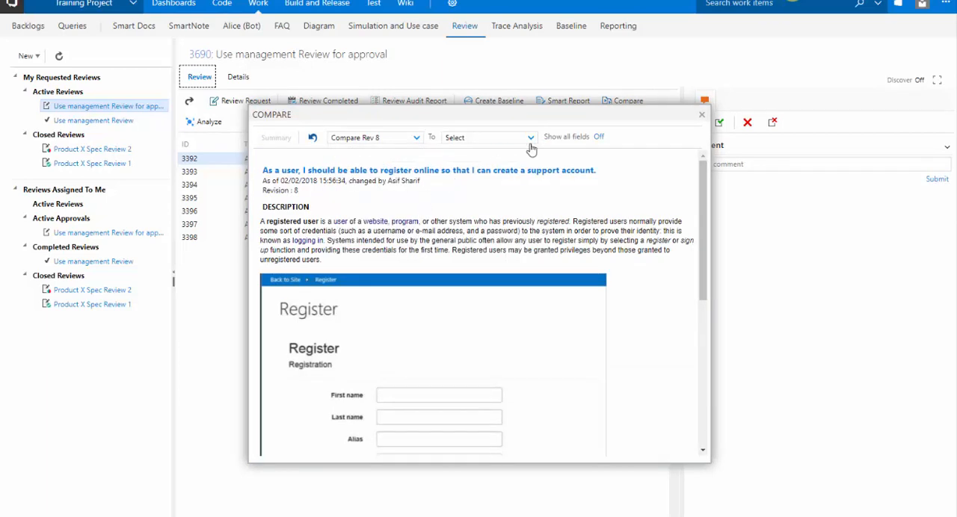
click(531, 139)
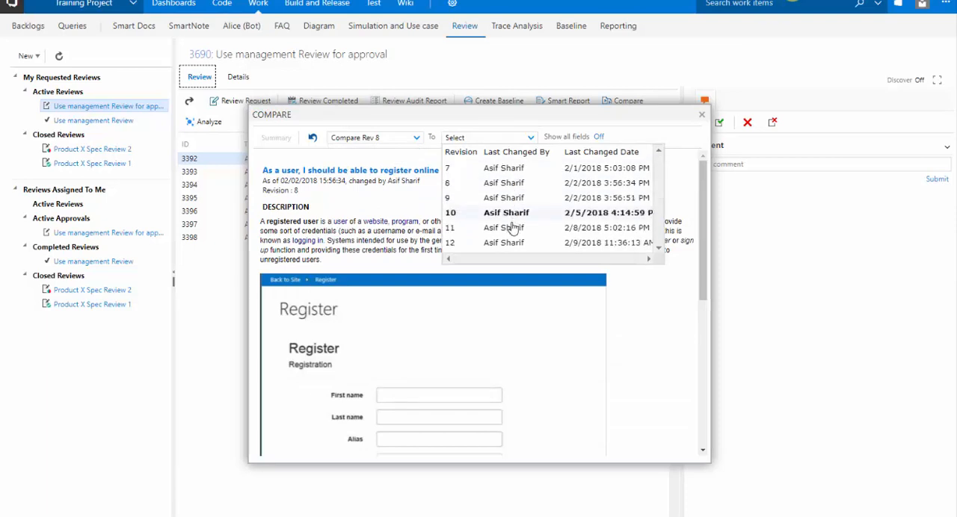
click(505, 242)
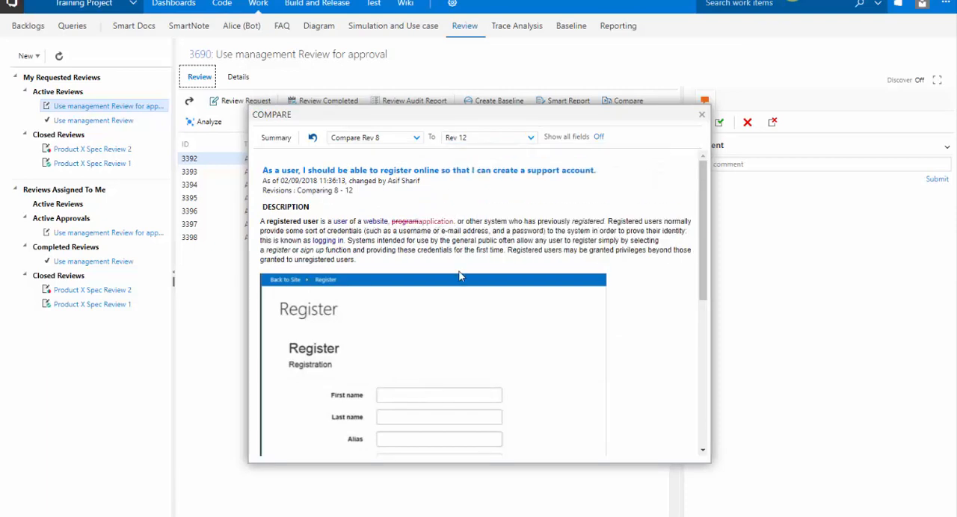
scroll(460, 269, down, 6)
scroll(462, 260, up, 6)
scroll(462, 260, down, 6)
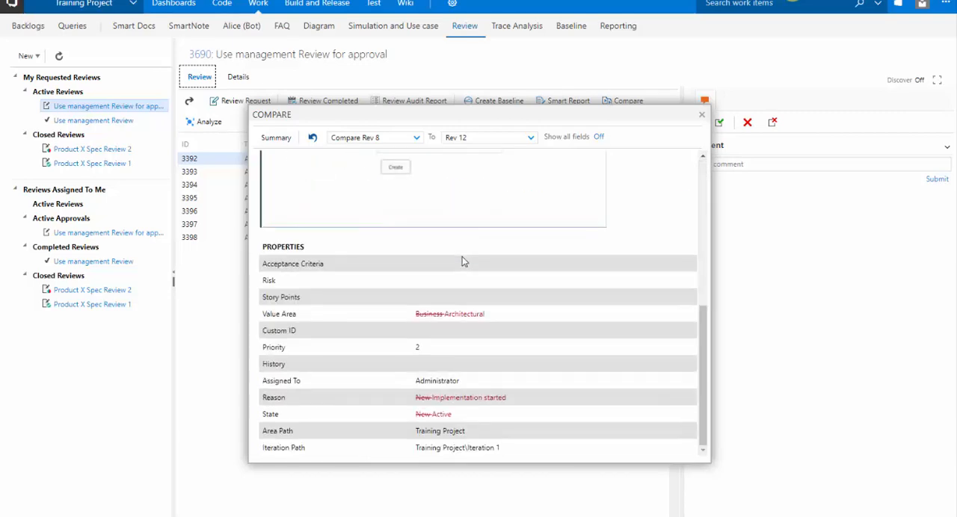
scroll(462, 258, up, 6)
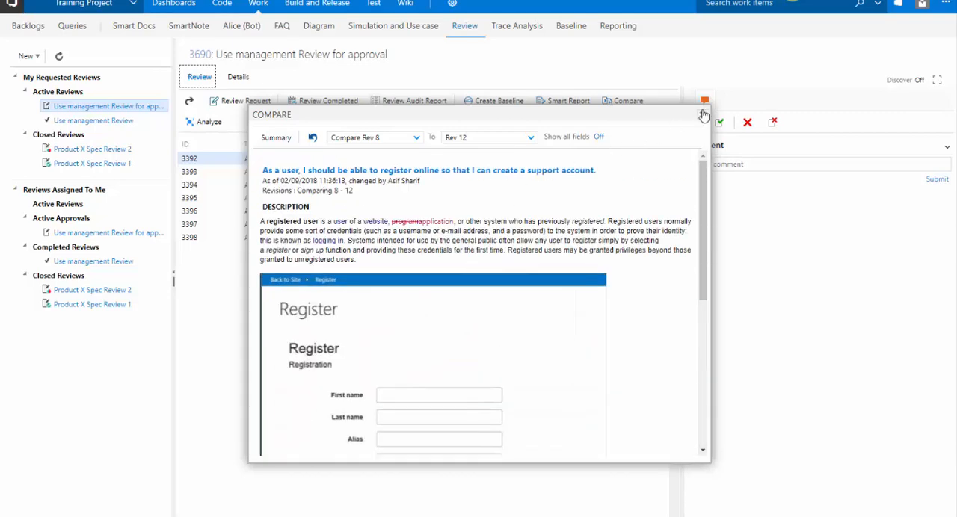
click(704, 115)
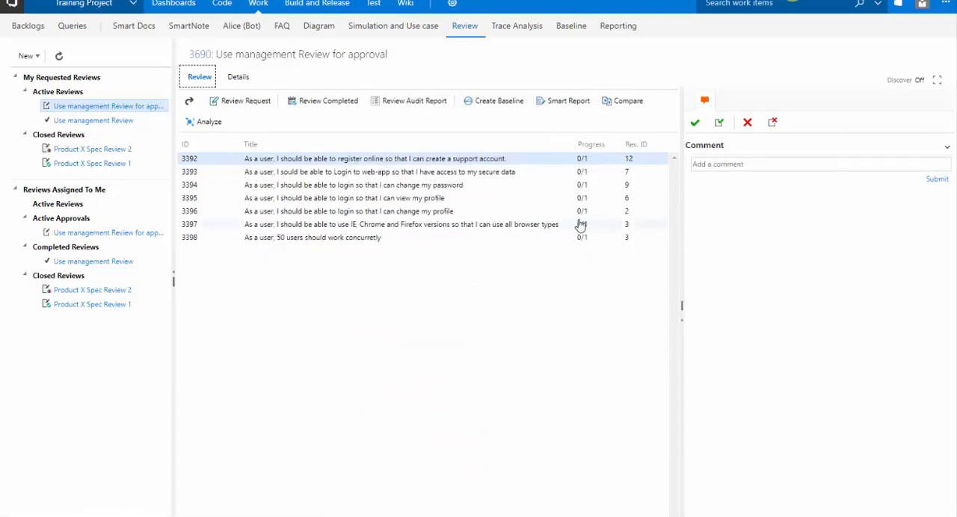
Approve user story 3392, authenticating with the account password.
click(695, 123)
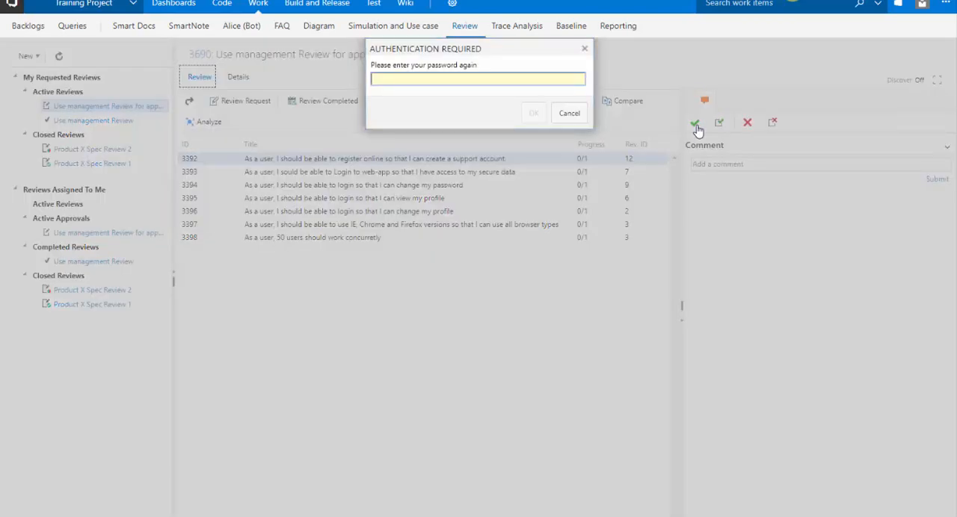
text(•••••)
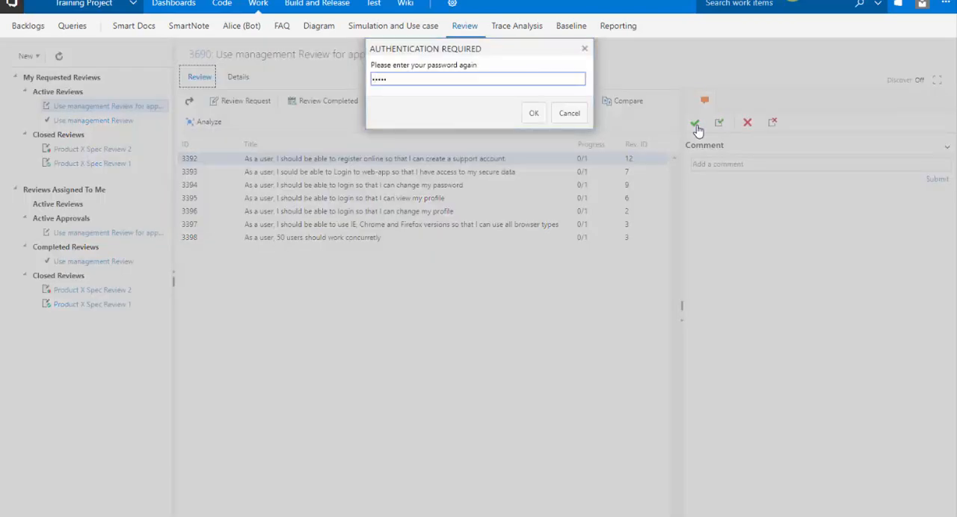
key(Return)
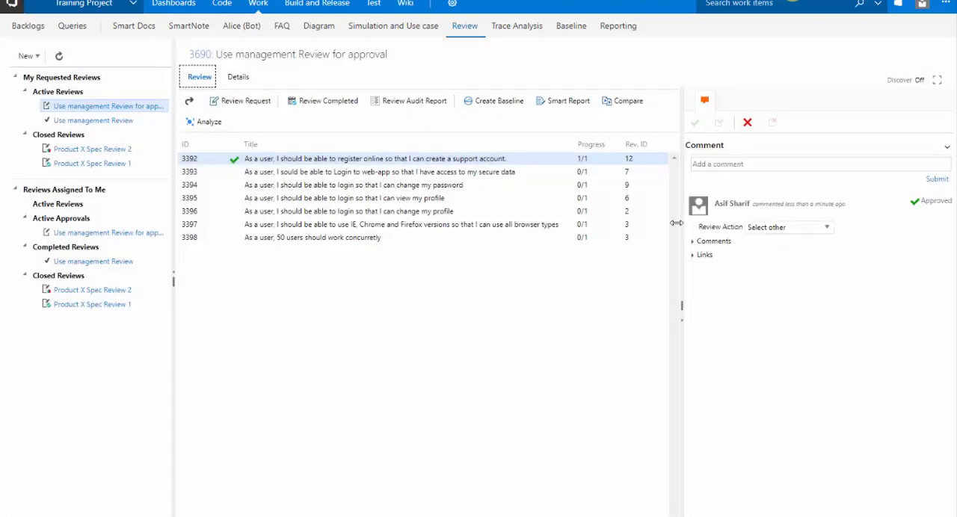
Reject user story 3393 with the comment "It should be GREEN", authenticating with the account password.
click(582, 173)
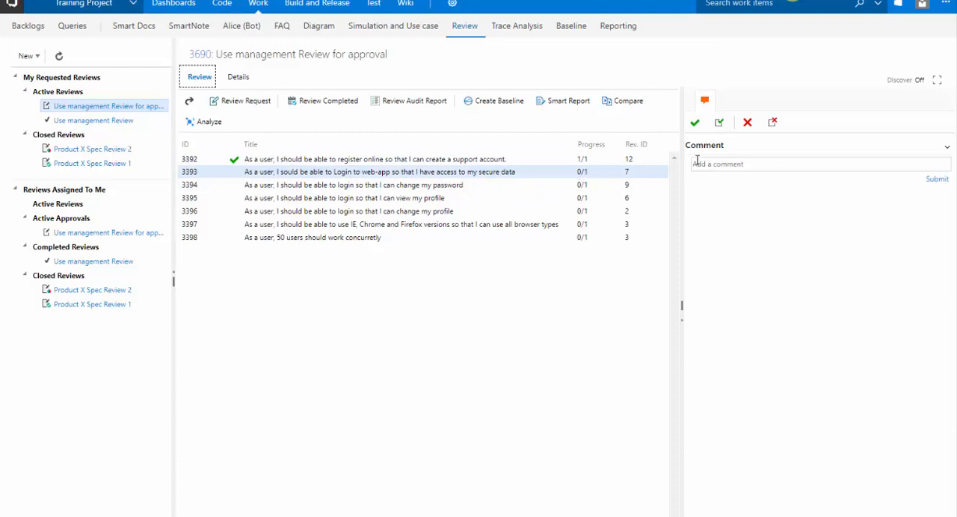
click(739, 164)
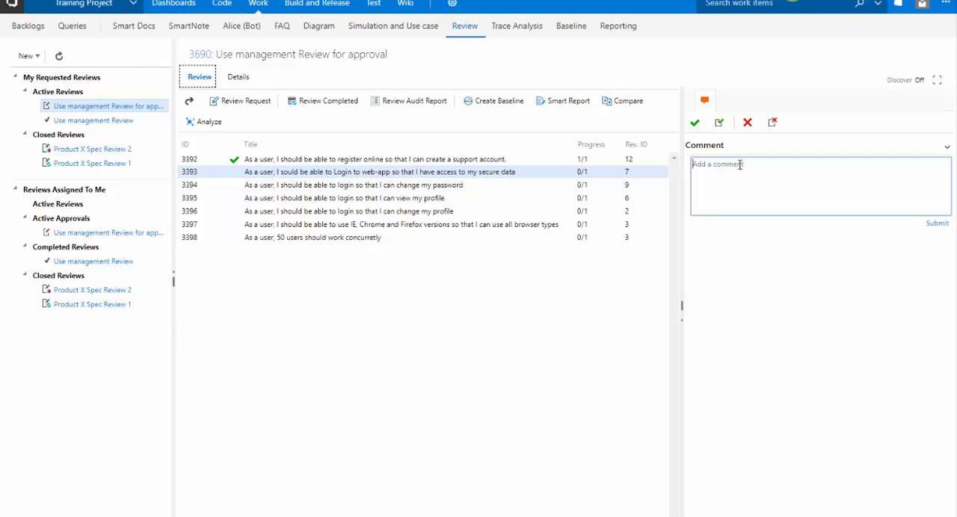
text(It should be GREEN)
click(747, 123)
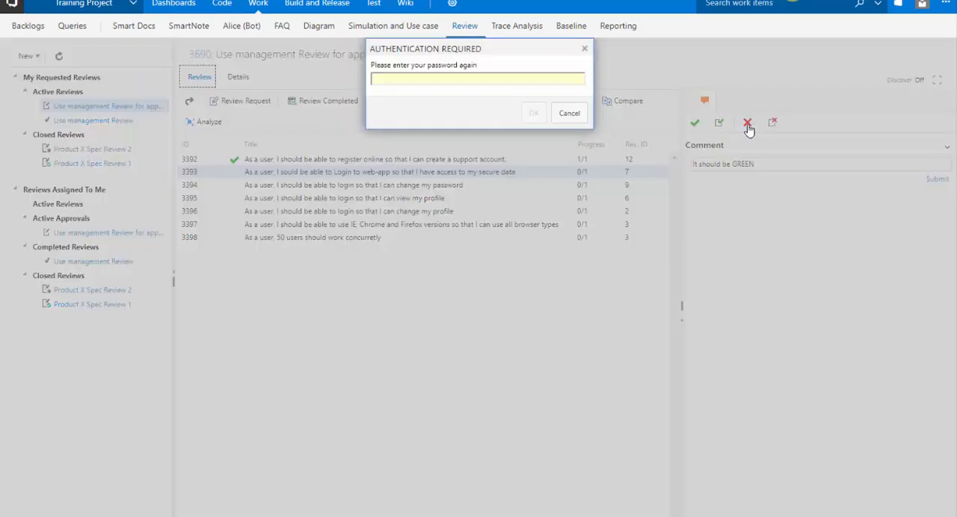
text(•••••)
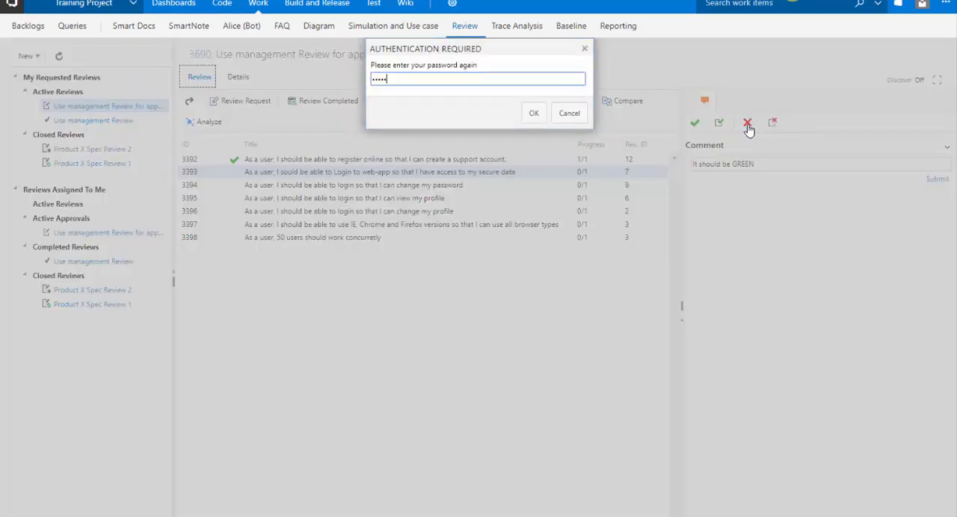
key(BackSpace)
key(BackSpace)
key(BackSpace)
key(BackSpace)
key(BackSpace)
key(BackSpace)
text(•••••)
key(Return)
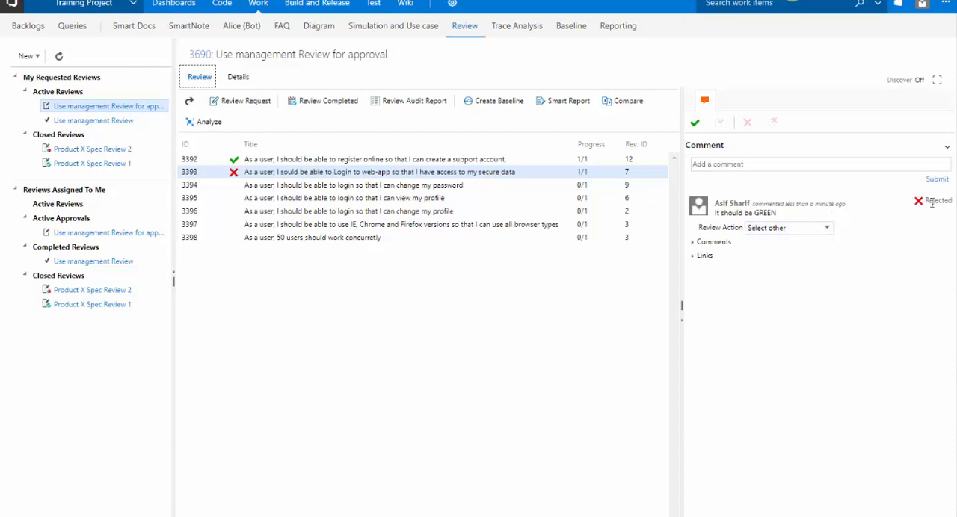
Set the rejection's review action to Accept and reply with the comment "Yes I agree. I will add a new work item for it.".
click(827, 228)
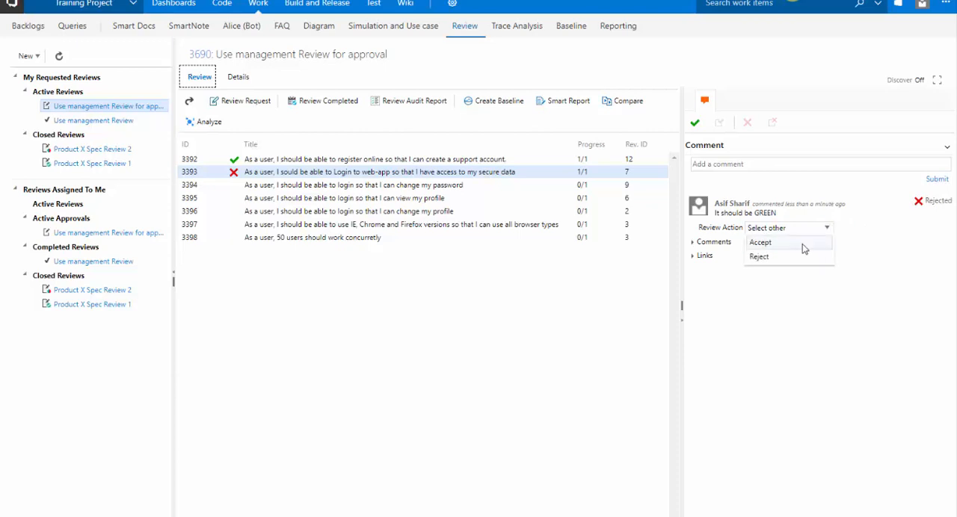
click(802, 244)
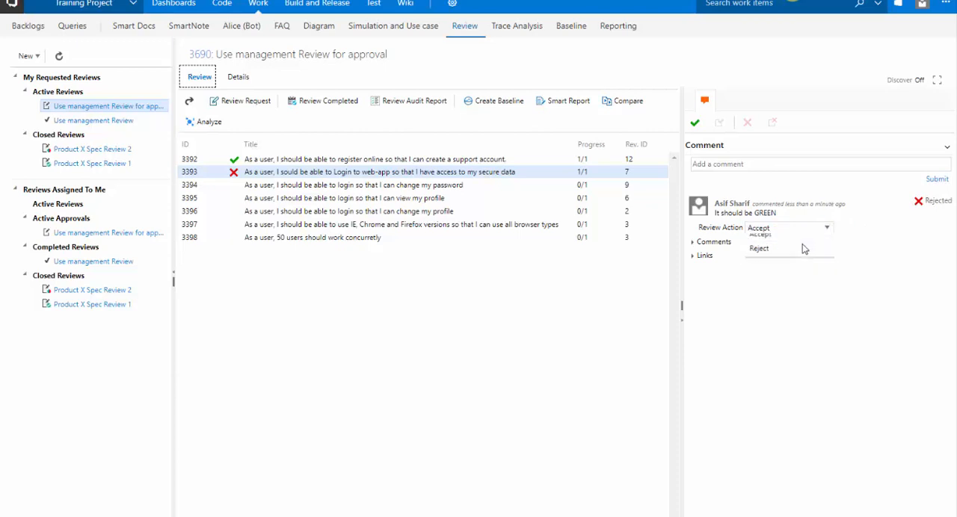
click(716, 244)
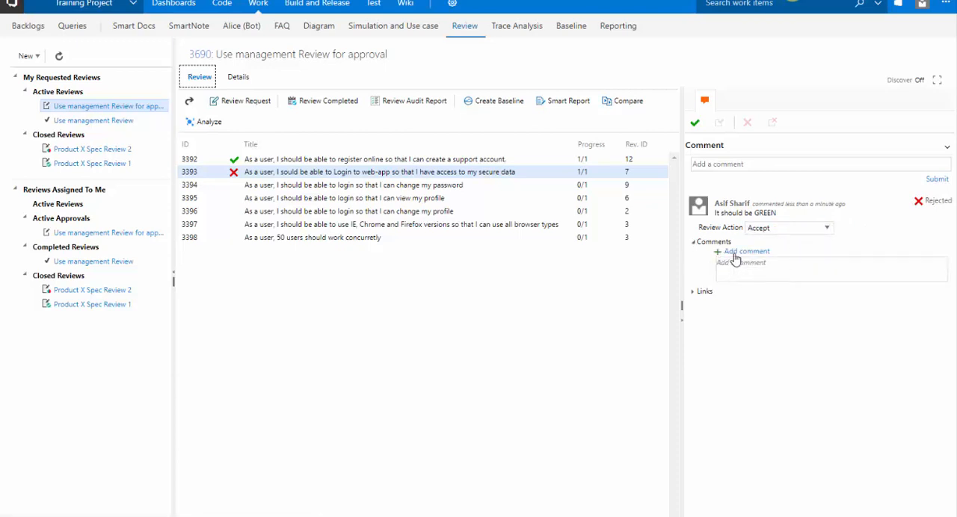
click(741, 270)
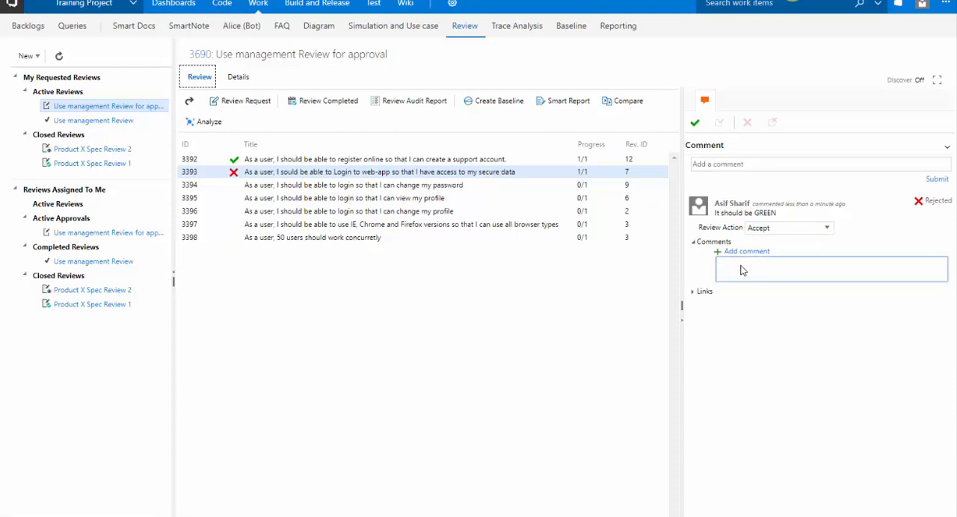
text(Yes I agree. I will add a new work item for it.)
key(Return)
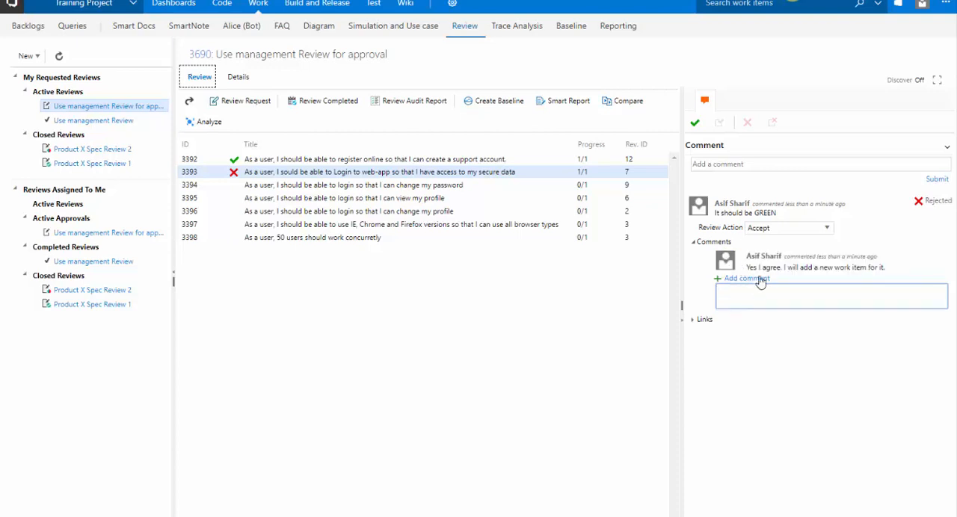
Link a new child User Story titled "As a user I can do GREEN so that...." to the rejection feedback.
click(709, 323)
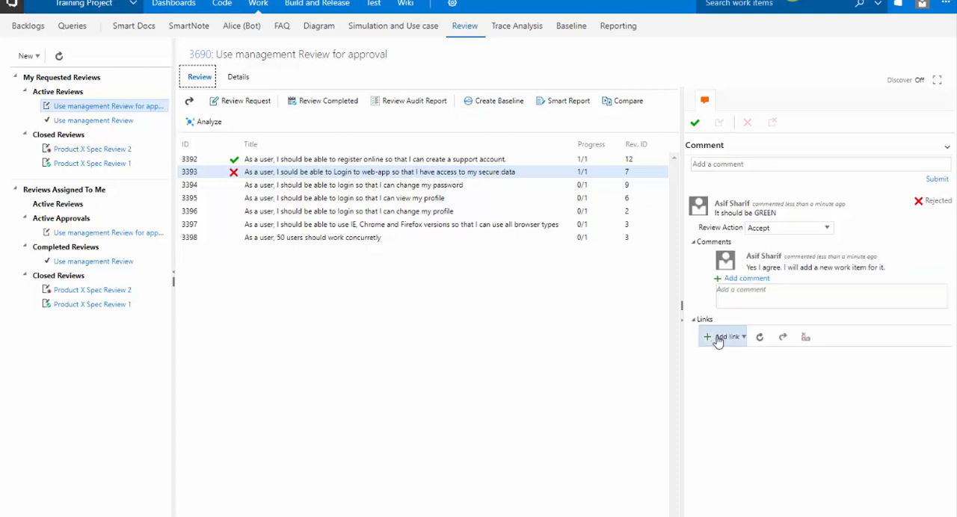
click(719, 339)
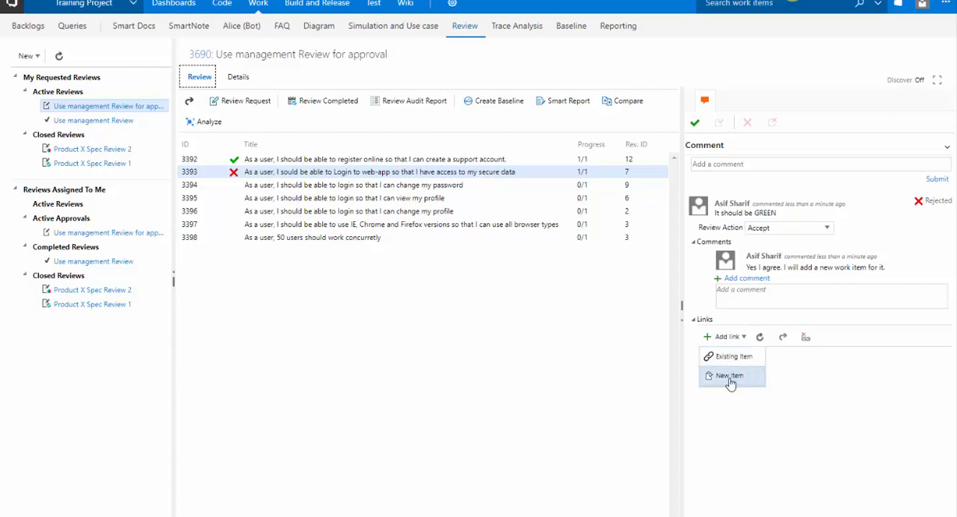
click(729, 378)
click(444, 292)
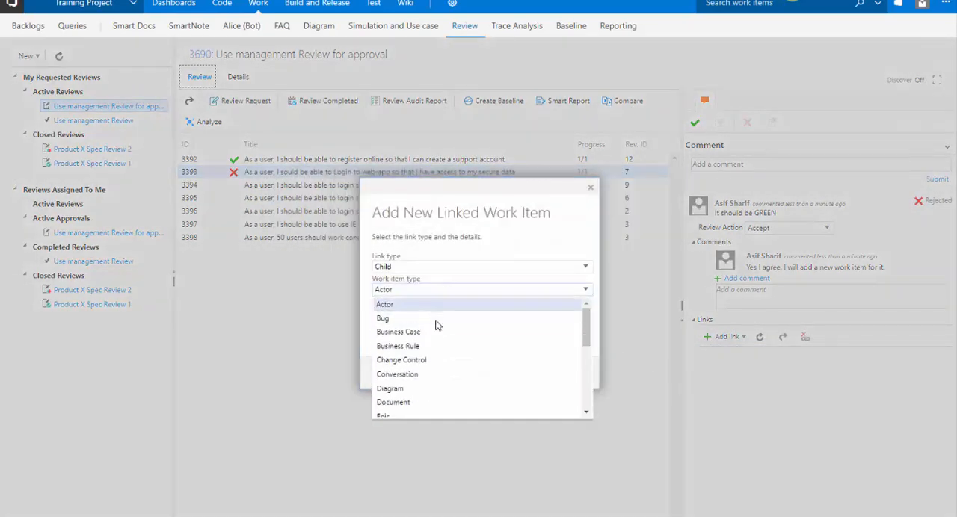
scroll(441, 351, down, 5)
click(434, 411)
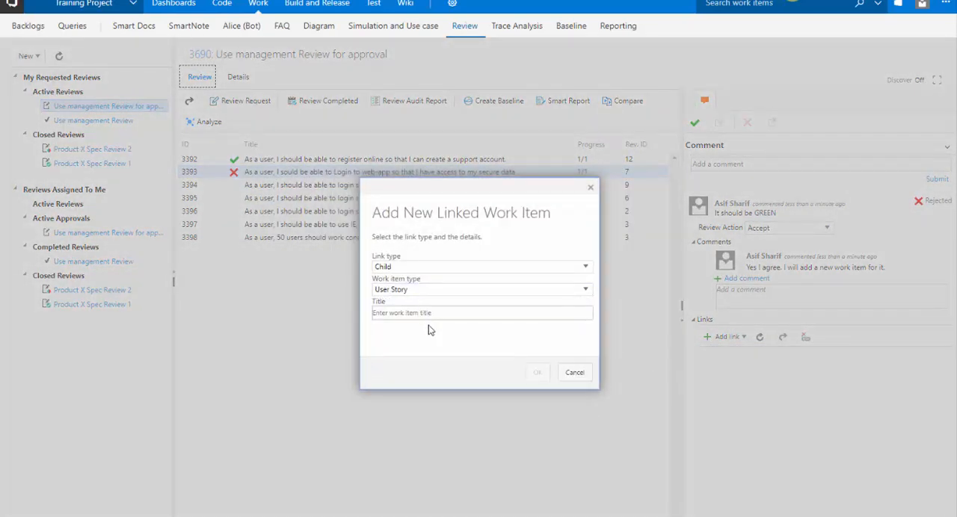
click(437, 313)
text(As a)
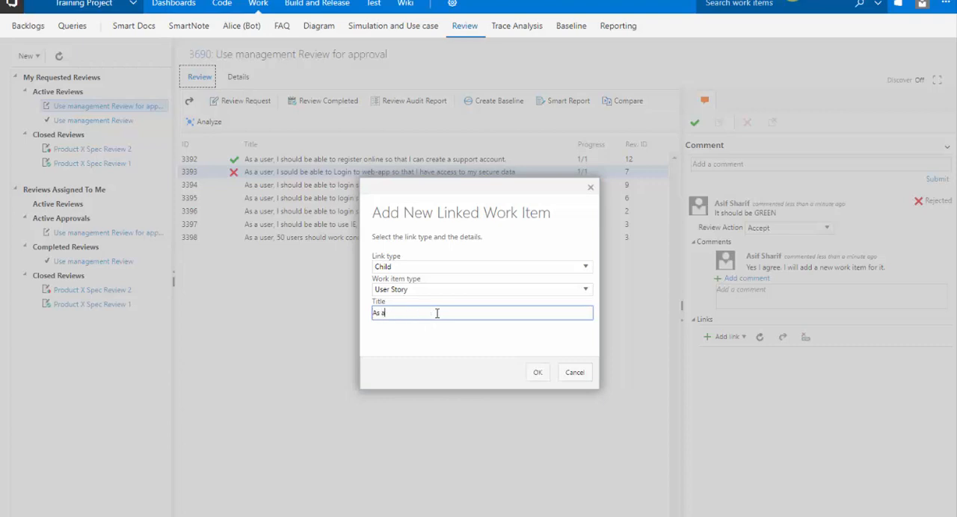
text( user I can do GREEN so that...)
click(536, 374)
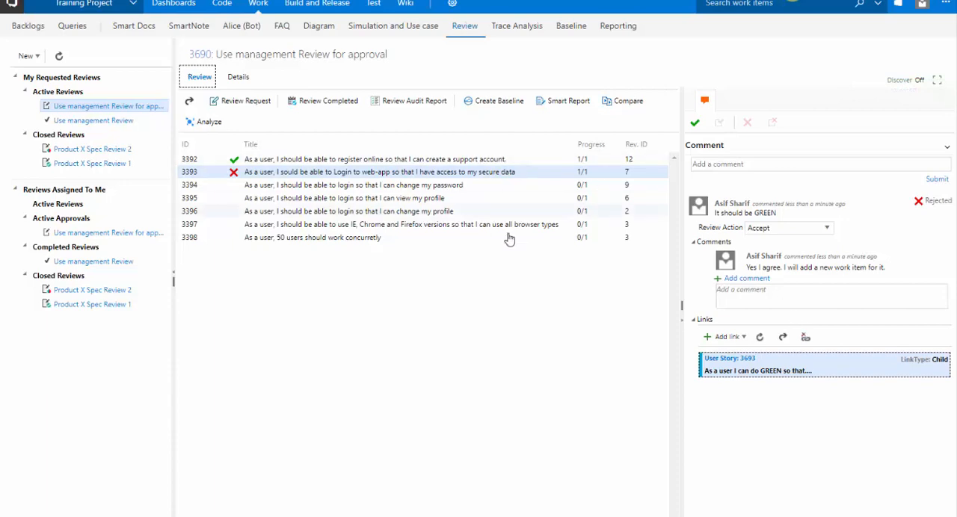
Submit the comment "Thanks. I will now approve the req" on user story 3393.
click(747, 165)
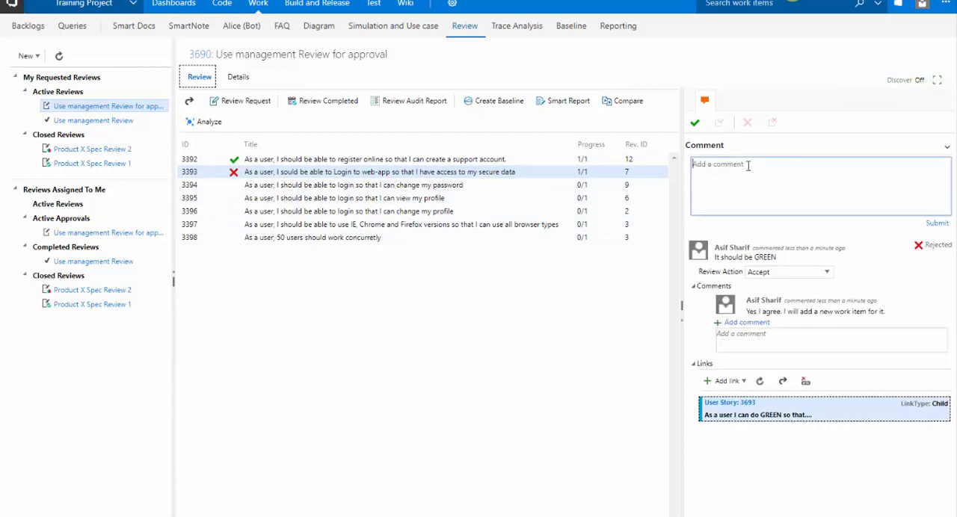
text(Thanks. I will now approve the req)
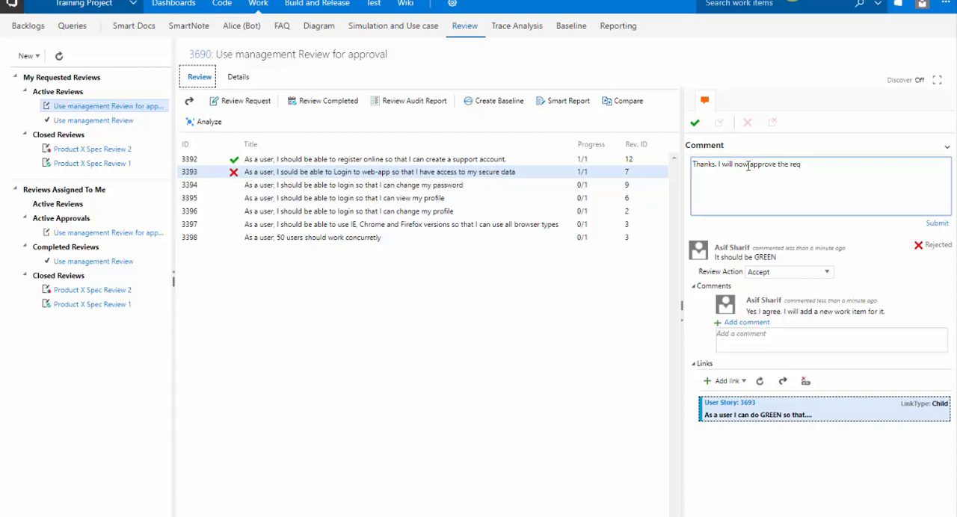
click(938, 223)
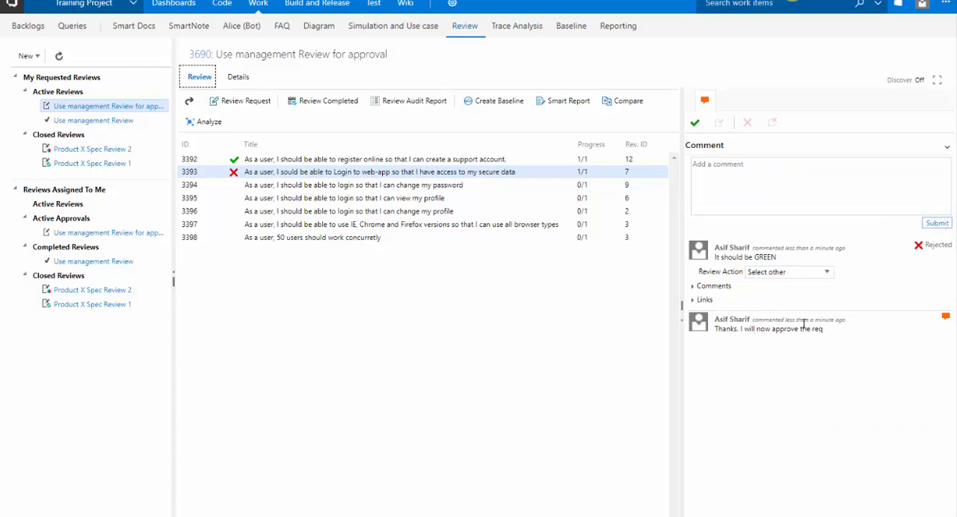
Approve user story 3393 by authenticating with the account password, and select user story 3394.
click(698, 125)
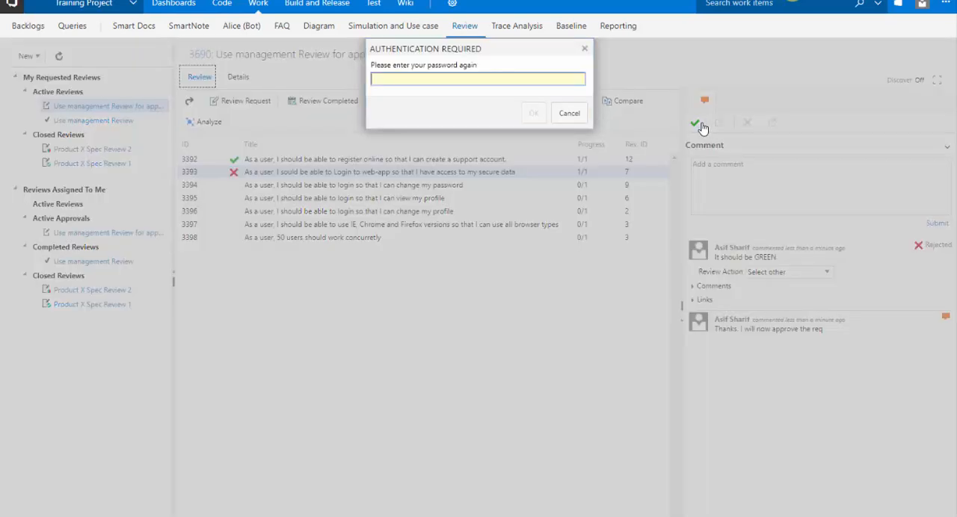
text(•••••••)
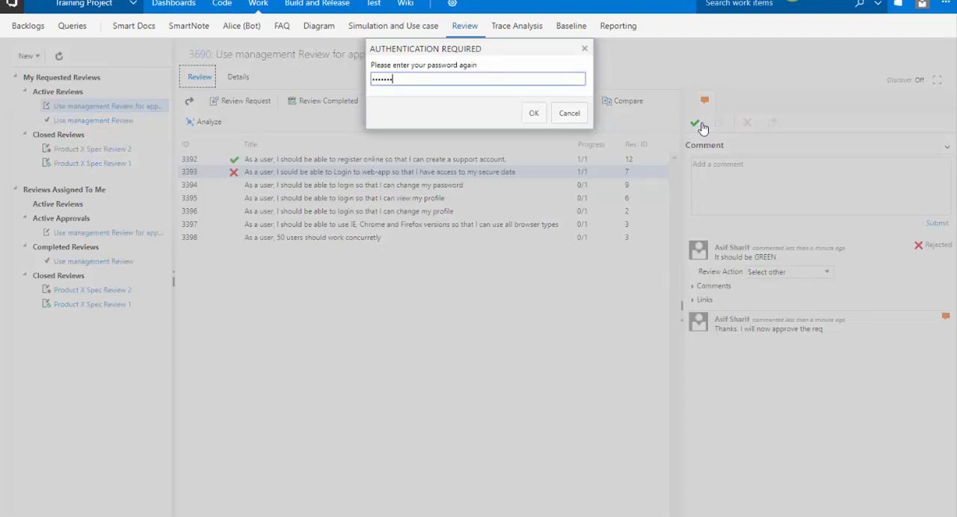
text(•••)
click(534, 115)
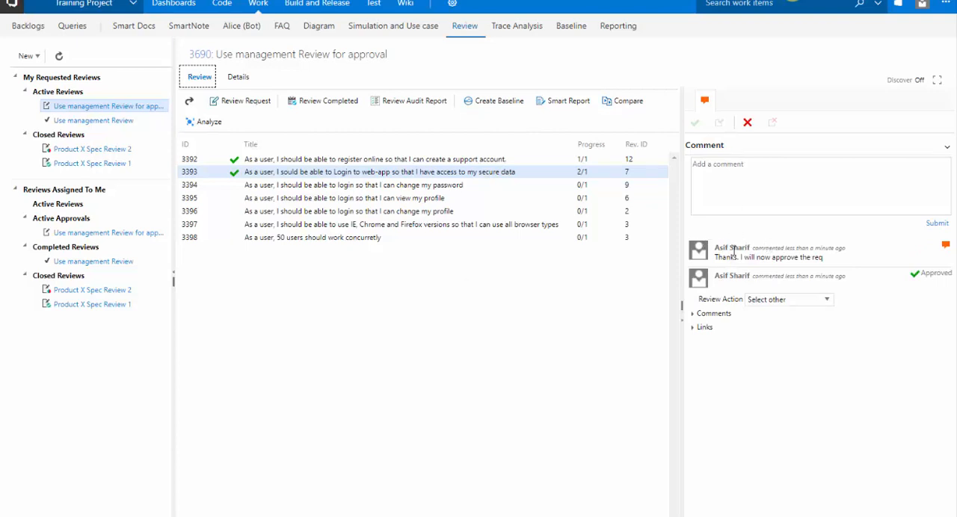
click(532, 190)
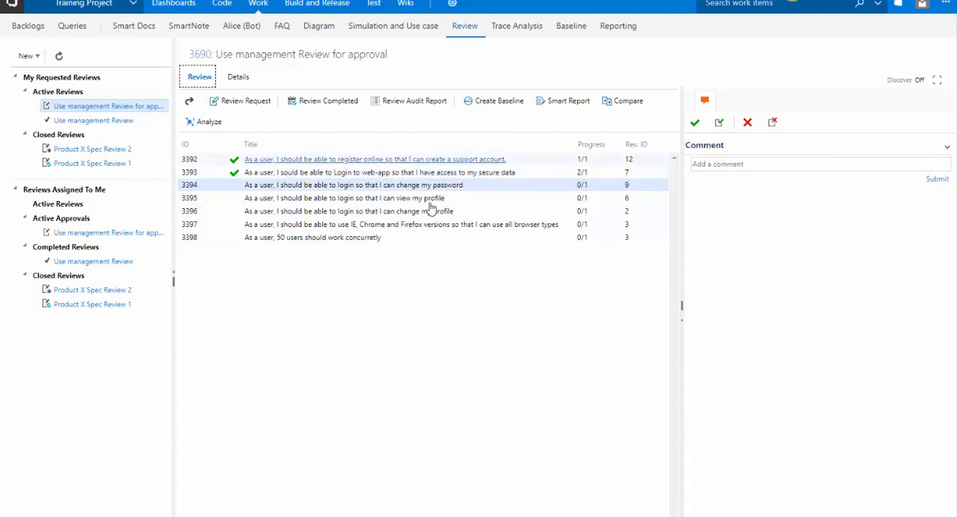
Generate a Smart Report of the review with the SmartReport-form parts and Default style sheet, examine its content and save formats, and close it.
click(555, 103)
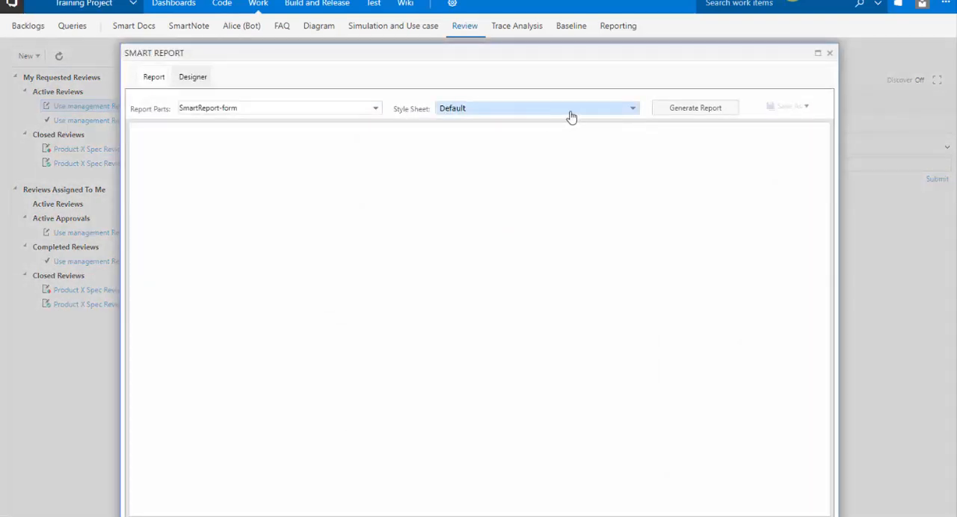
click(676, 117)
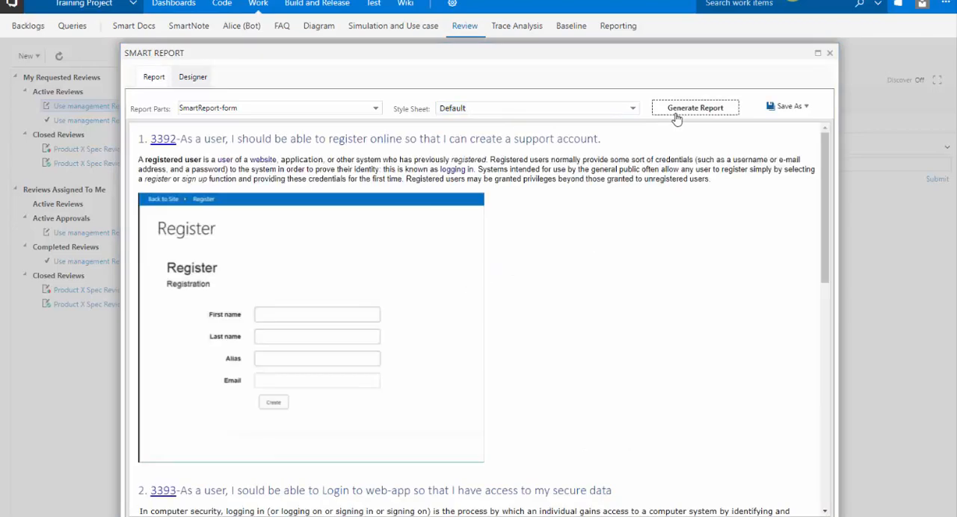
scroll(637, 255, down, 10)
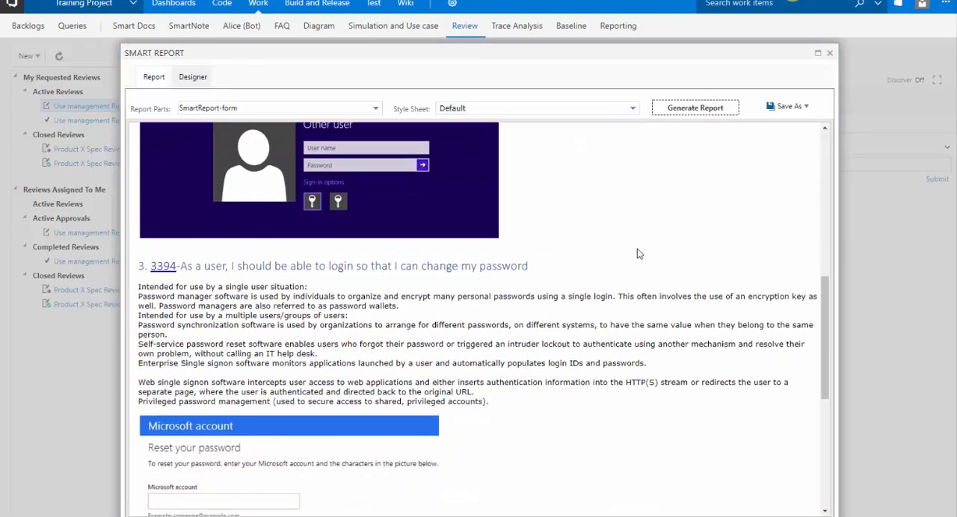
scroll(638, 254, up, 10)
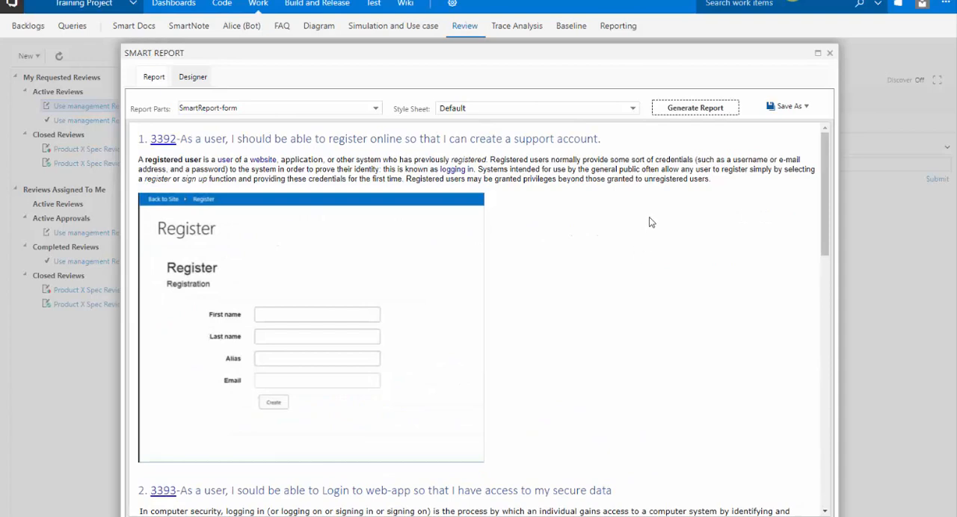
click(781, 112)
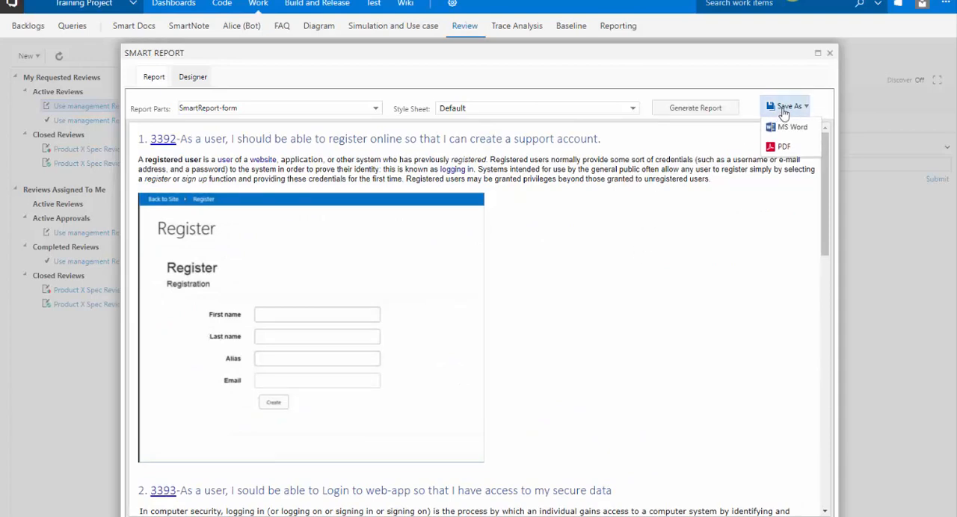
click(785, 107)
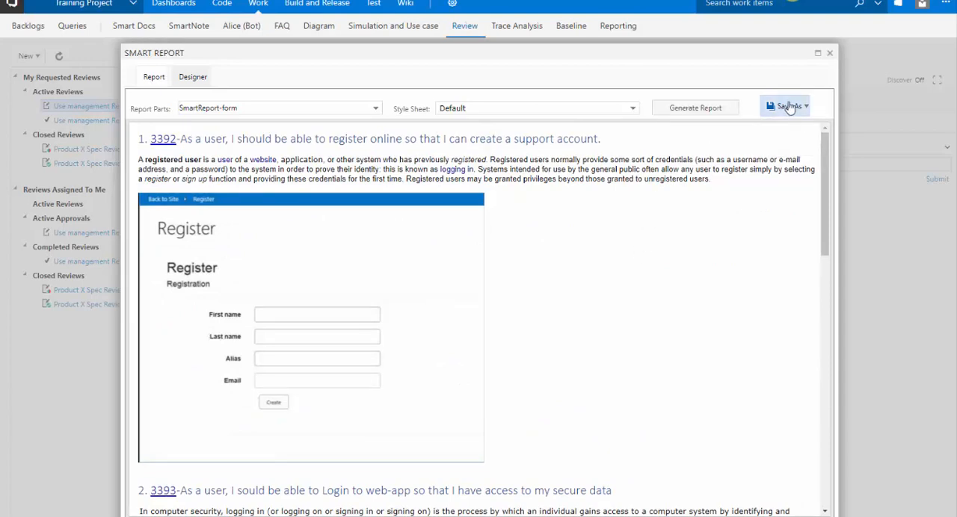
click(830, 54)
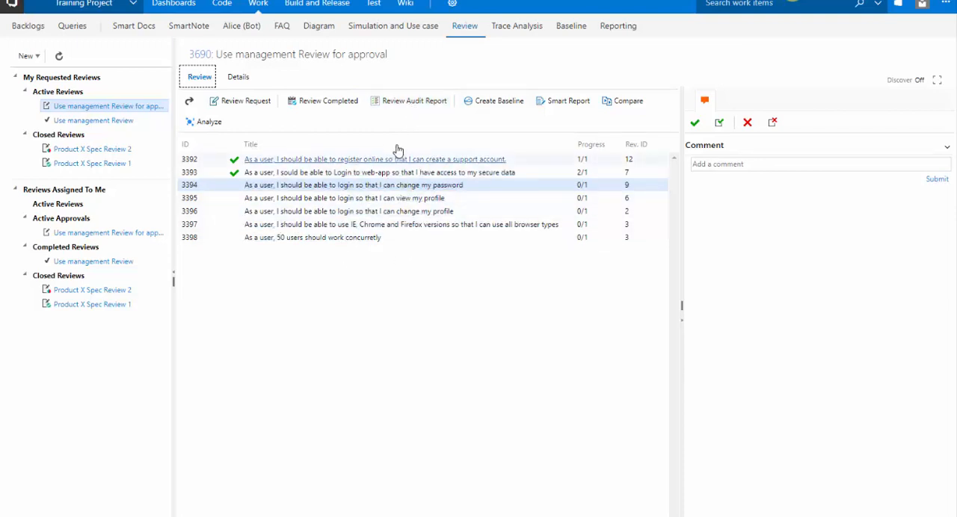
Examine the revision options for creating a baseline from the review, and cancel without creating one.
click(487, 111)
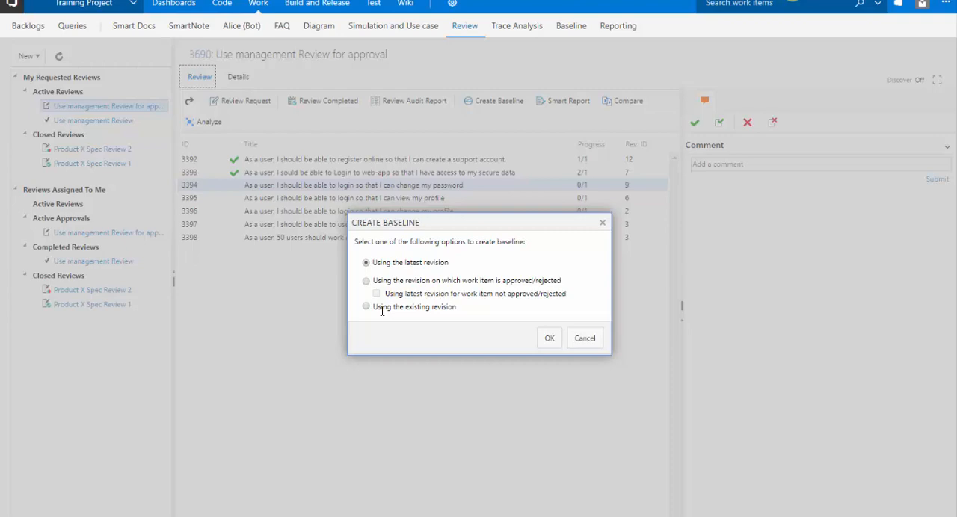
click(583, 338)
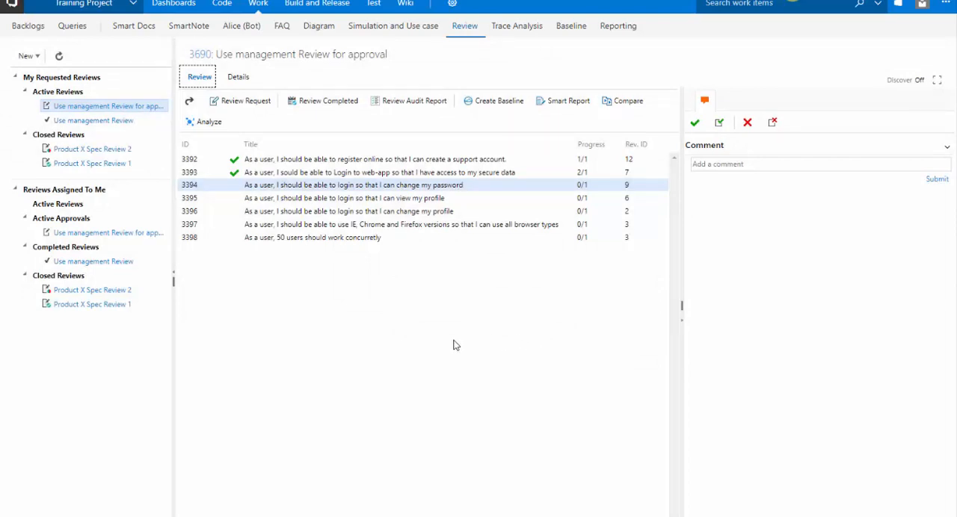
Examine the review's details, including the approver's response progress and the reviewer section, and return to its work item list.
click(237, 78)
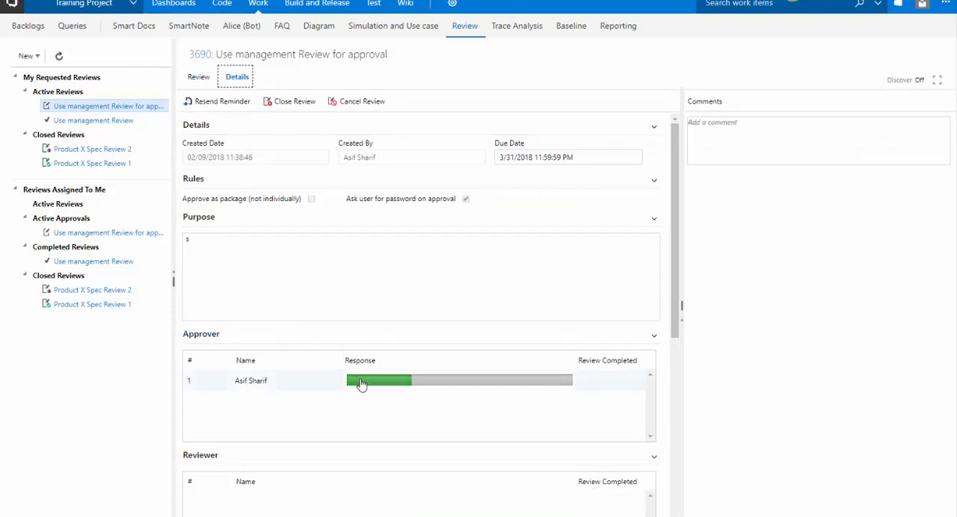
mouse_move(464, 394)
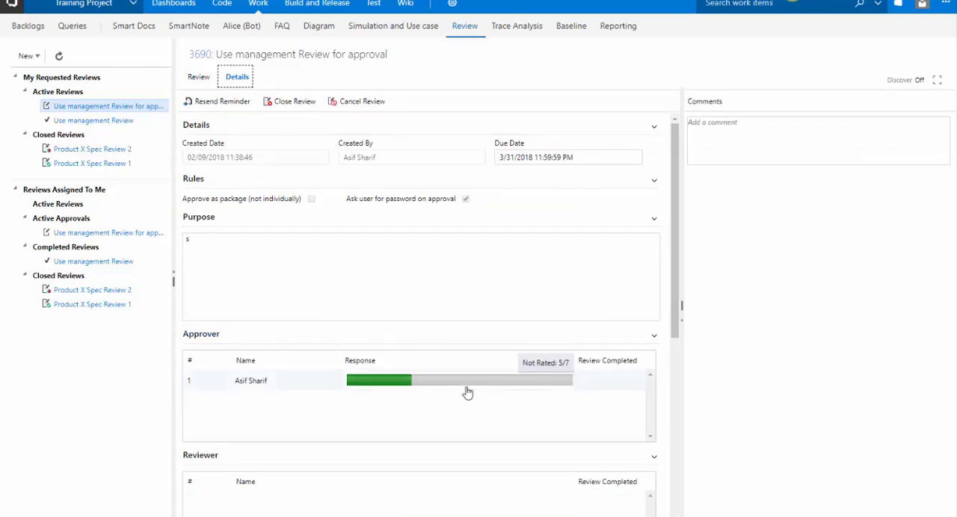
scroll(466, 392, down, 3)
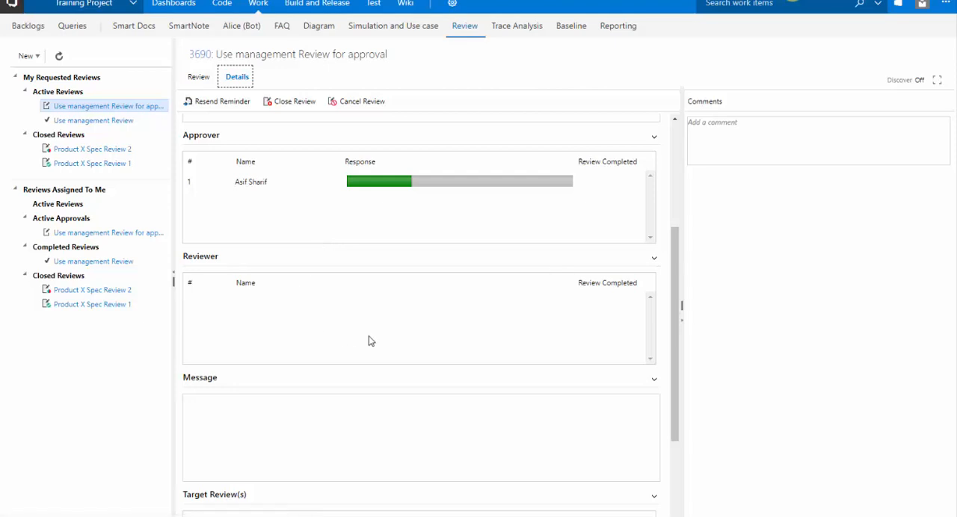
scroll(369, 341, up, 3)
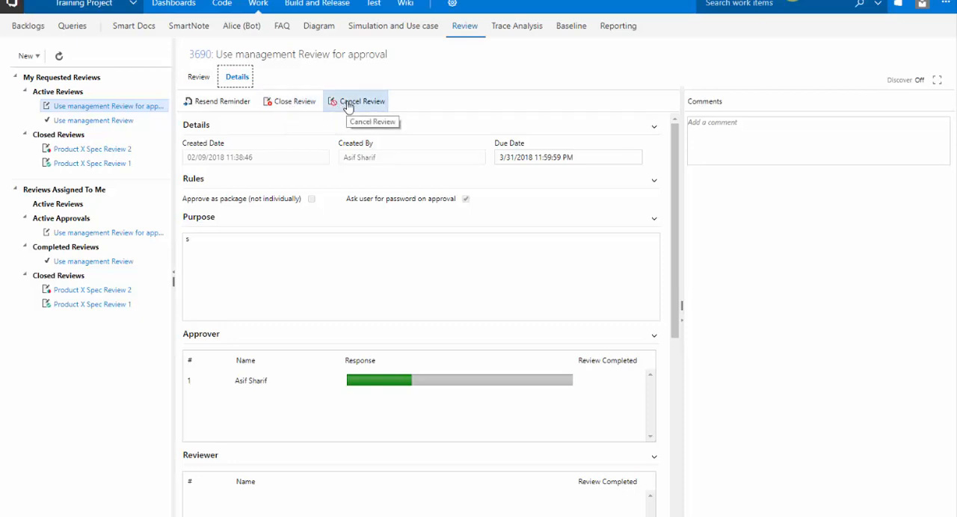
click(197, 78)
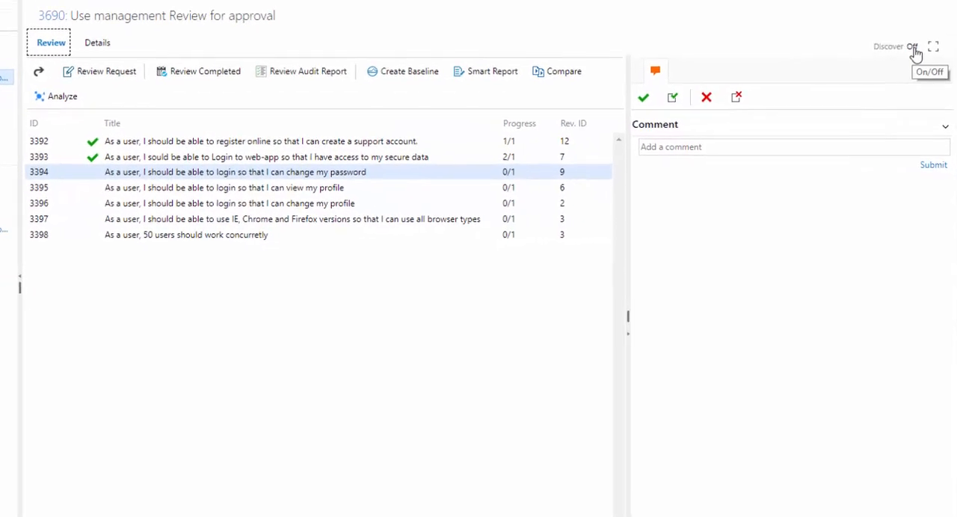
Consult the Discover how-to guide on Review Response by Reviewer, and close the guide.
click(913, 47)
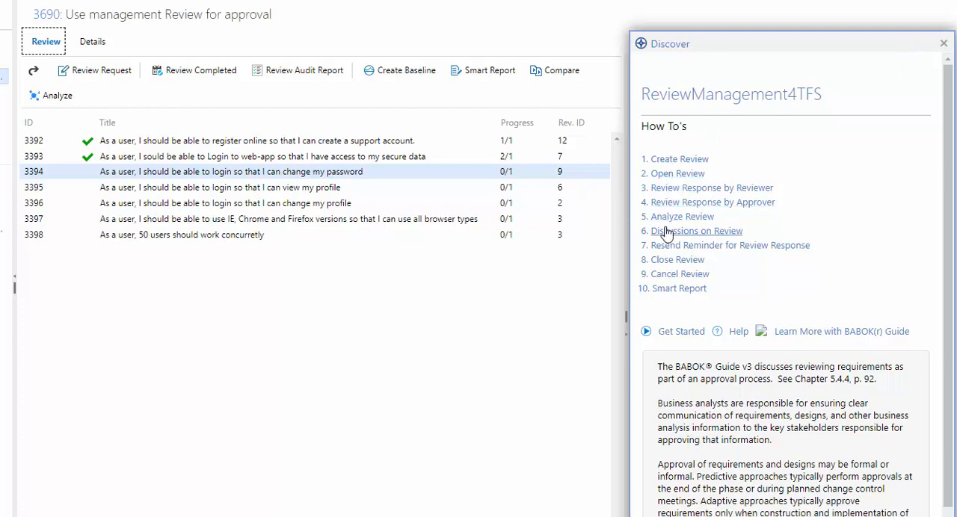
click(676, 189)
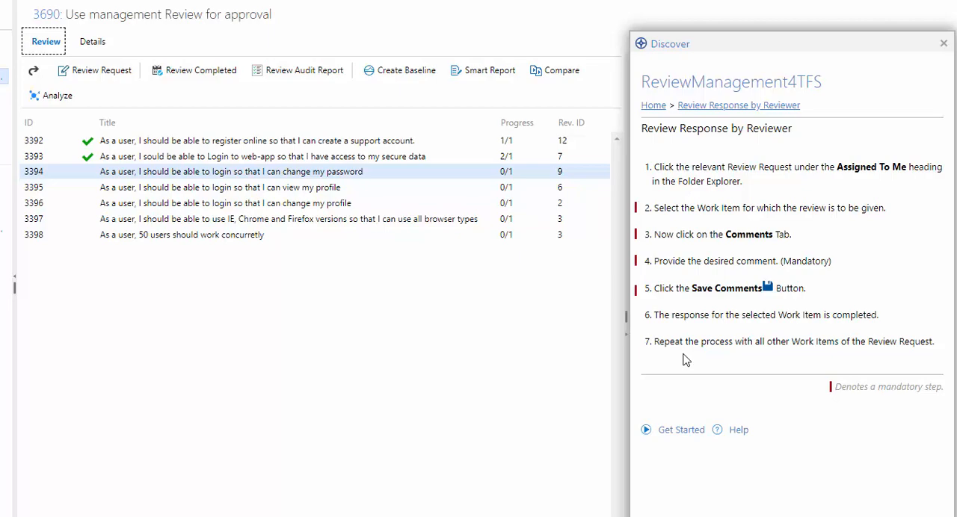
click(944, 44)
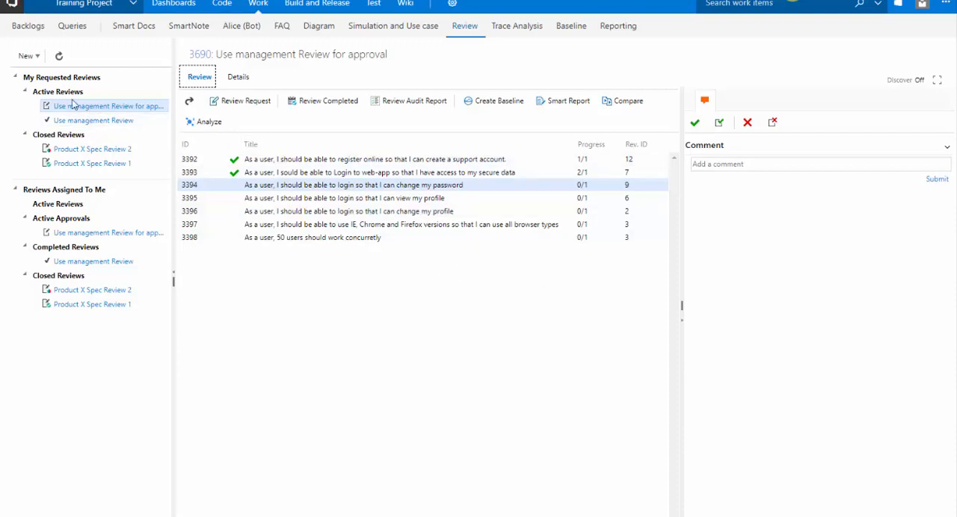
Switch to the presentation showing the "Collaboration - Review Management" slide.
click(29, 55)
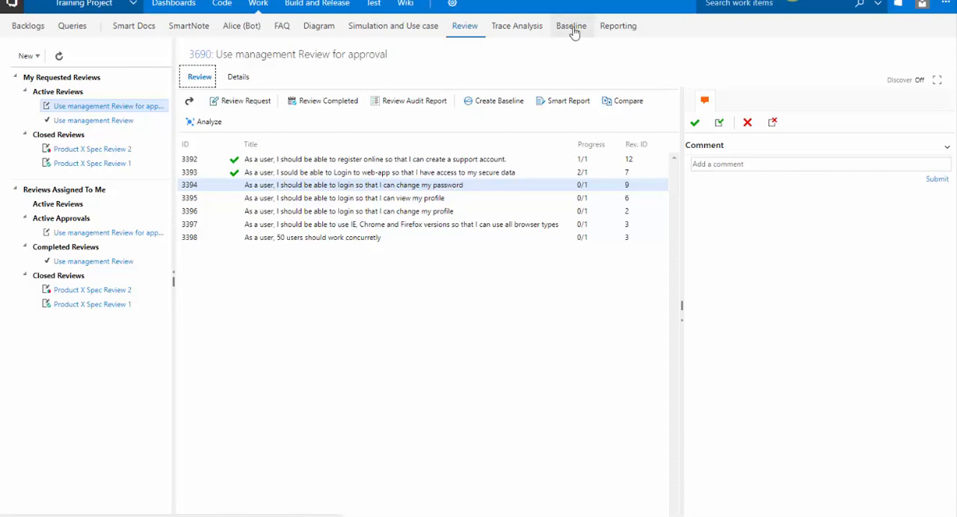
key(alt+Tab)
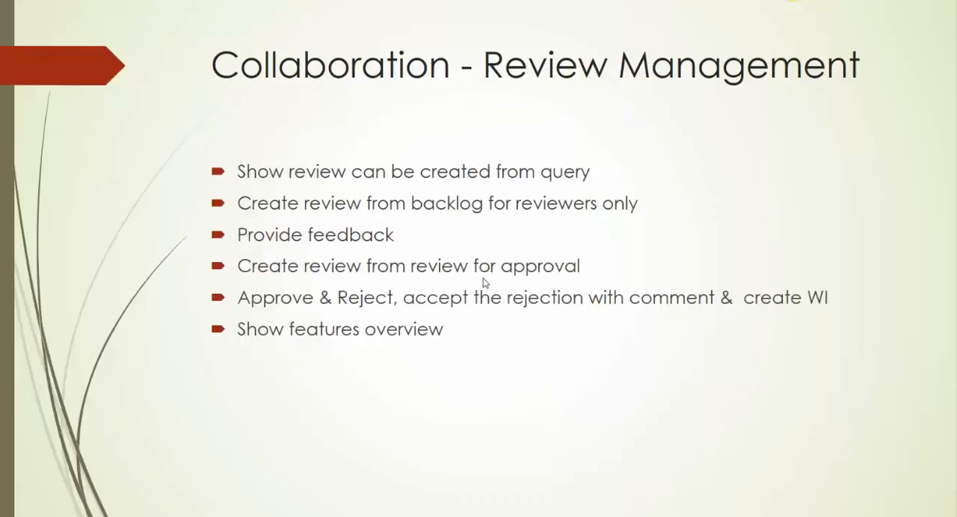